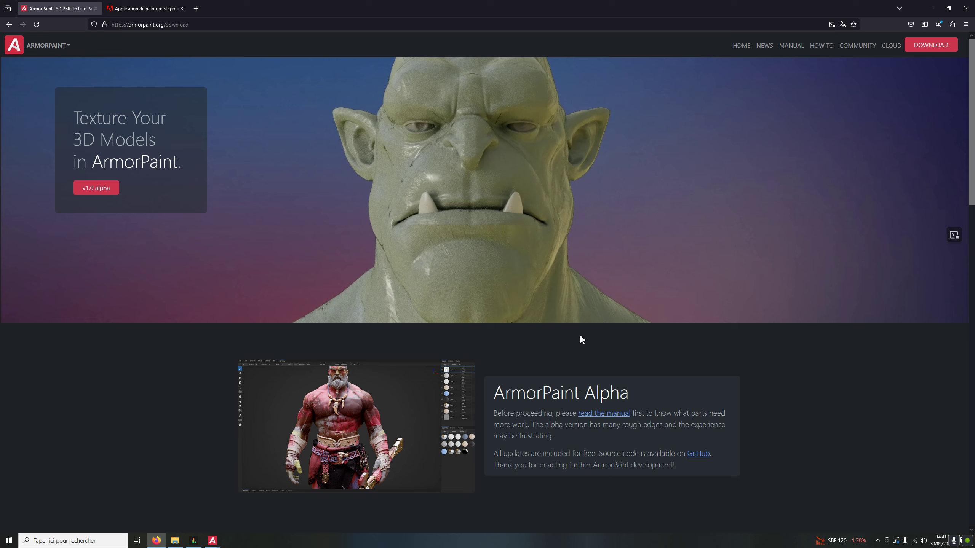
# Open the Cloud page of the ArmorPaint website and look through its library of materials.
pyautogui.scroll(-5, 439, 327)
pyautogui.scroll(5, 456, 396)
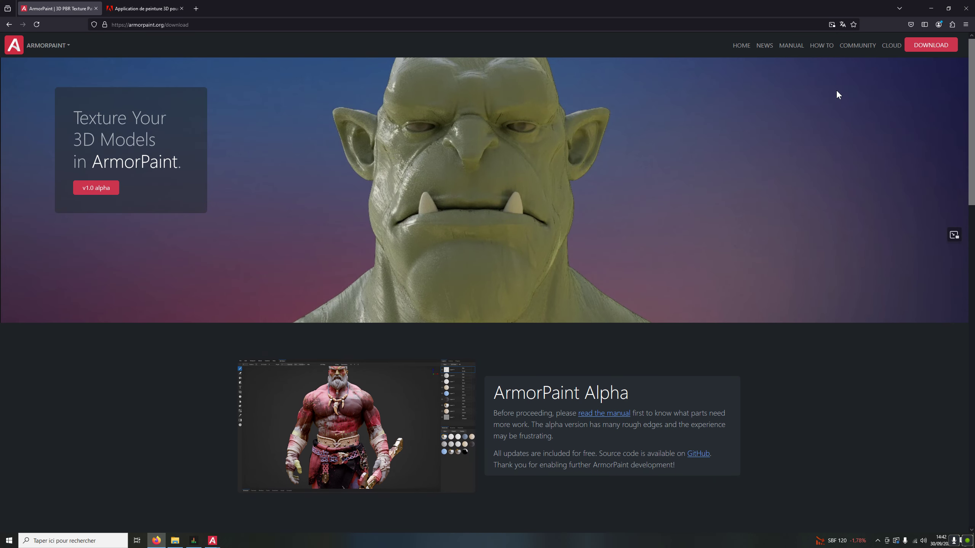
pyautogui.click(891, 45)
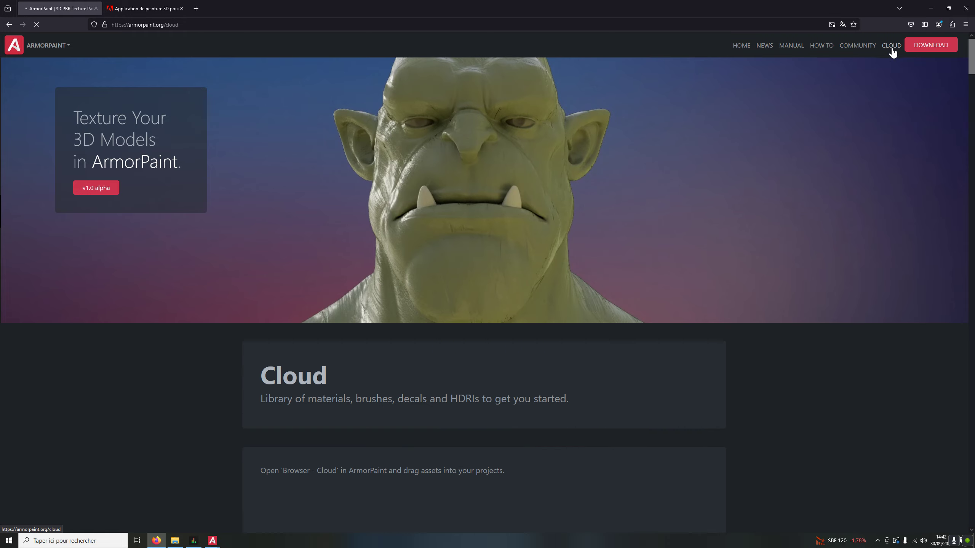
pyautogui.scroll(-5, 383, 309)
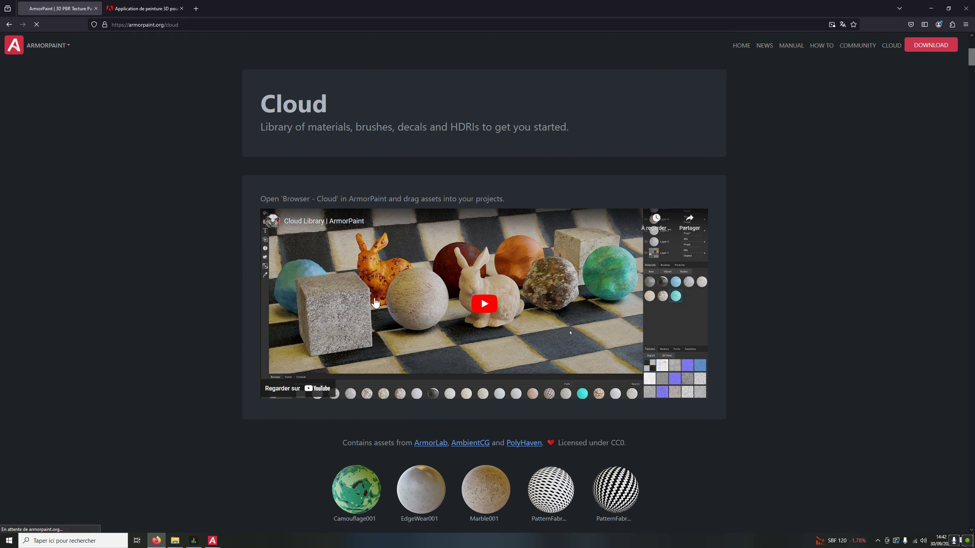
pyautogui.scroll(-3, 490, 227)
pyautogui.scroll(-6, 525, 185)
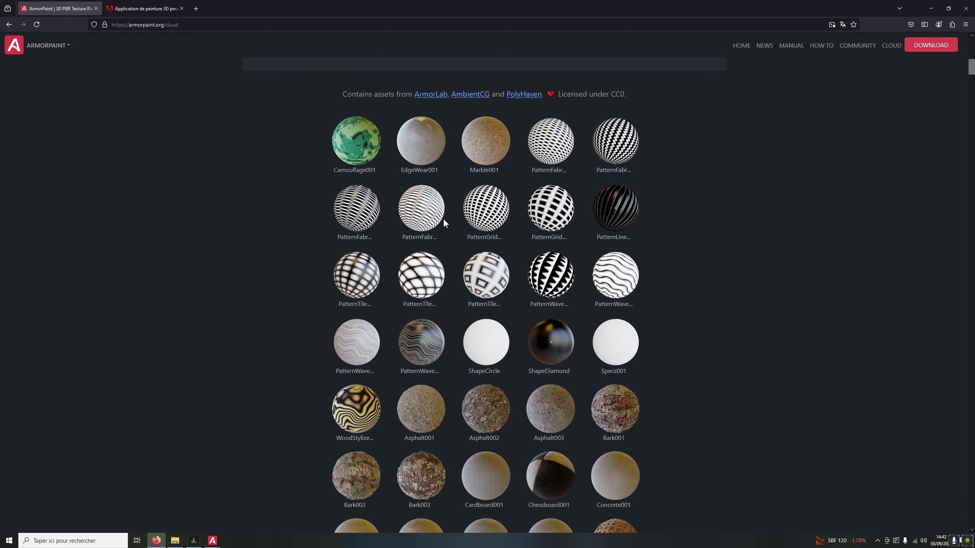
pyautogui.scroll(2, 339, 268)
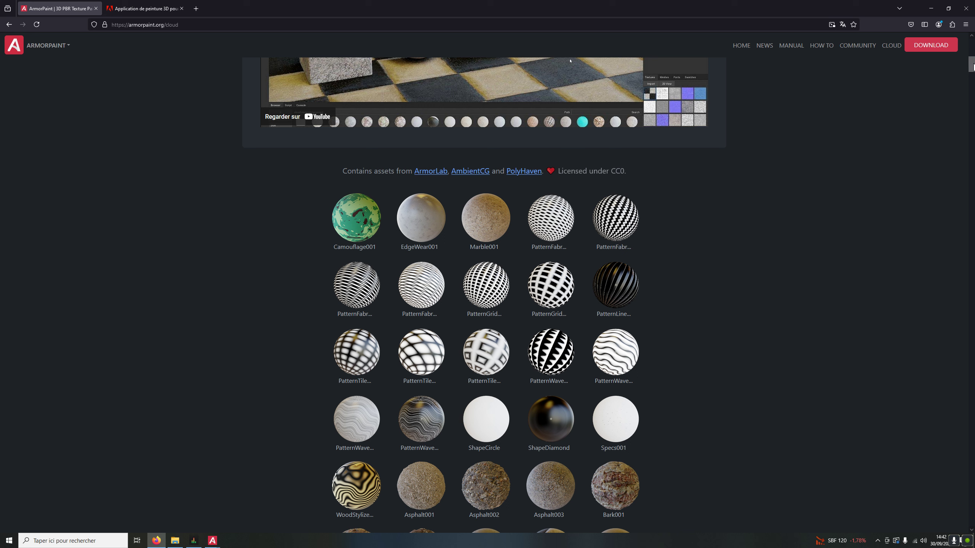
pyautogui.scroll(15, 436, 276)
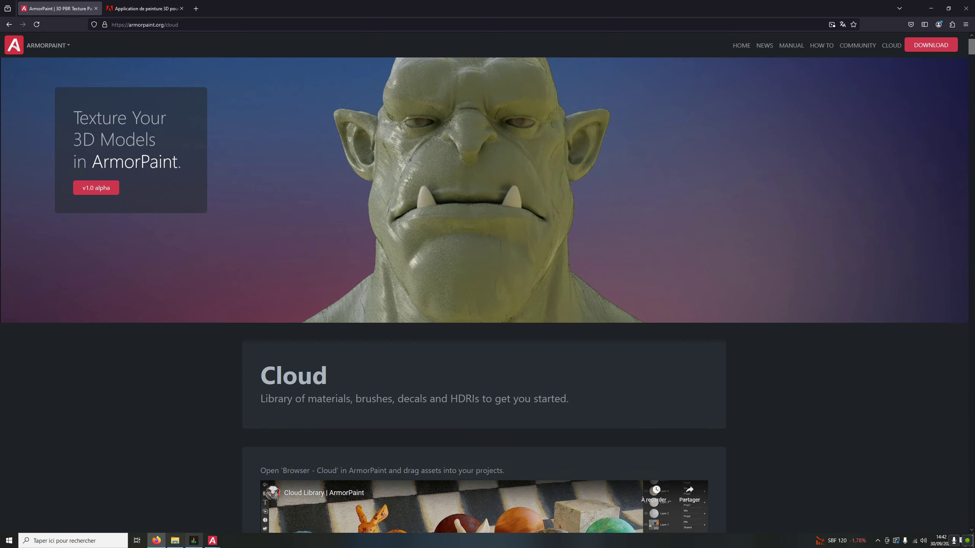
# Switch to ArmorPaint and inspect the textured rock in the Rocher01 project.
pyautogui.moveTo(211, 545)
pyautogui.click(84, 507)
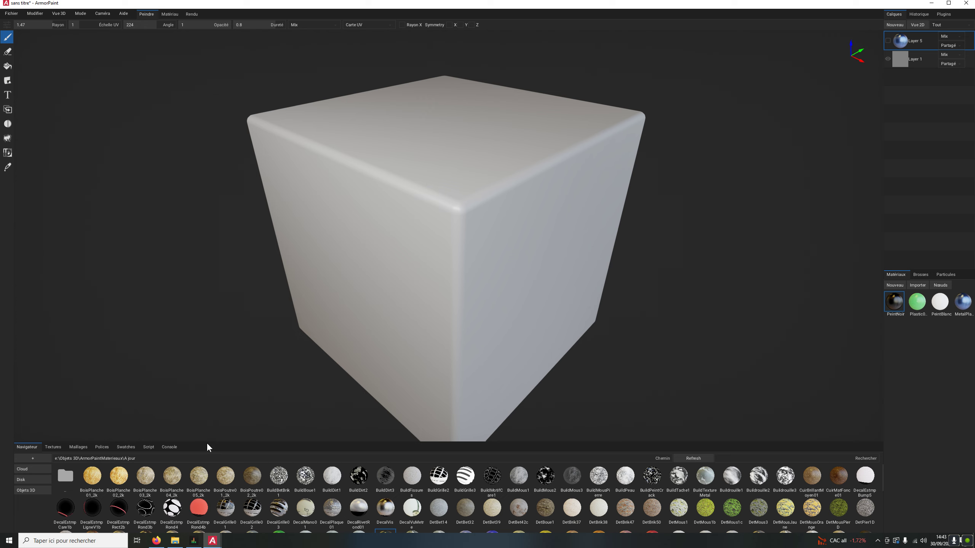
pyautogui.moveTo(212, 541)
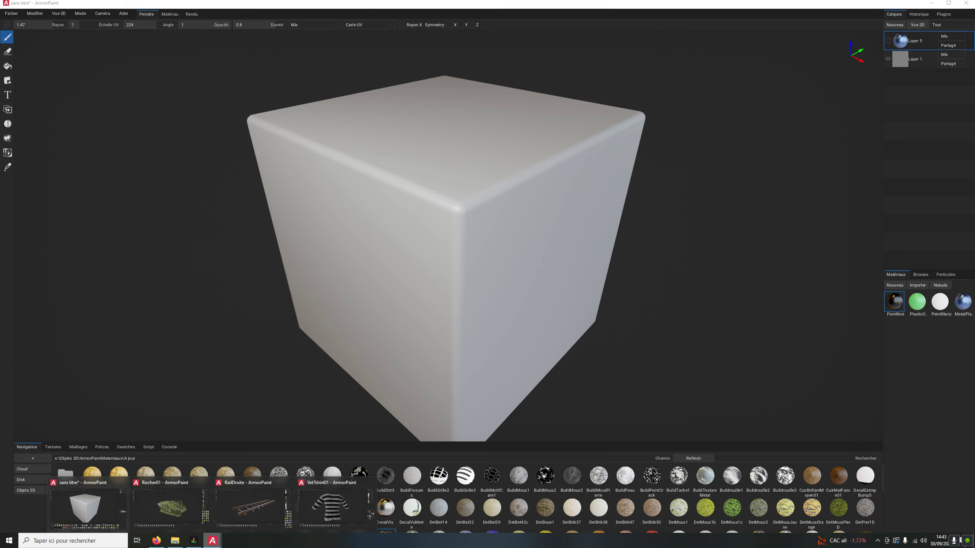
pyautogui.click(163, 489)
pyautogui.moveTo(267, 154); pyautogui.dragTo(400, 159, button='right')
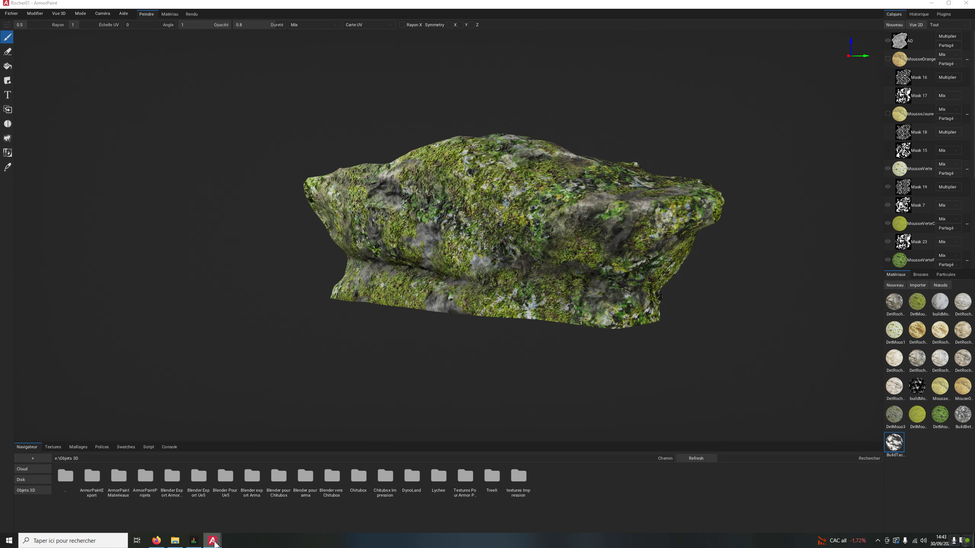
# Switch to the RailDroite project and examine the textured rails and wooden sleepers up close and from several angles.
pyautogui.moveTo(212, 541)
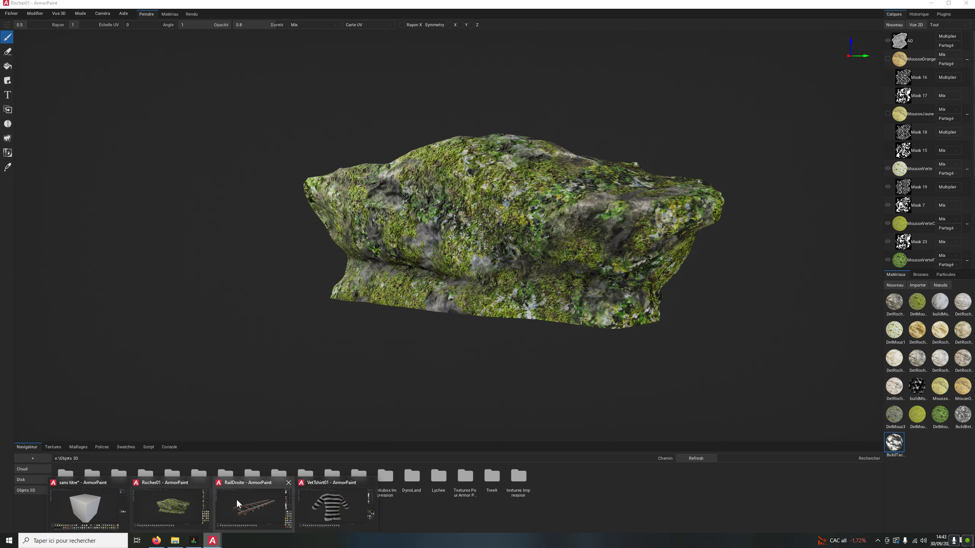
pyautogui.click(236, 504)
pyautogui.moveTo(450, 174); pyautogui.dragTo(439, 199, button='right')
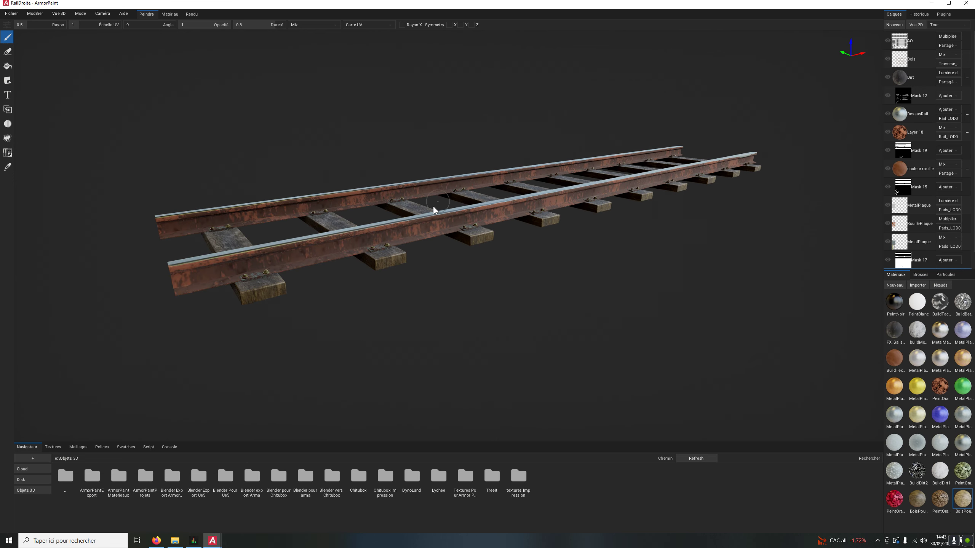
pyautogui.scroll(8, 439, 199)
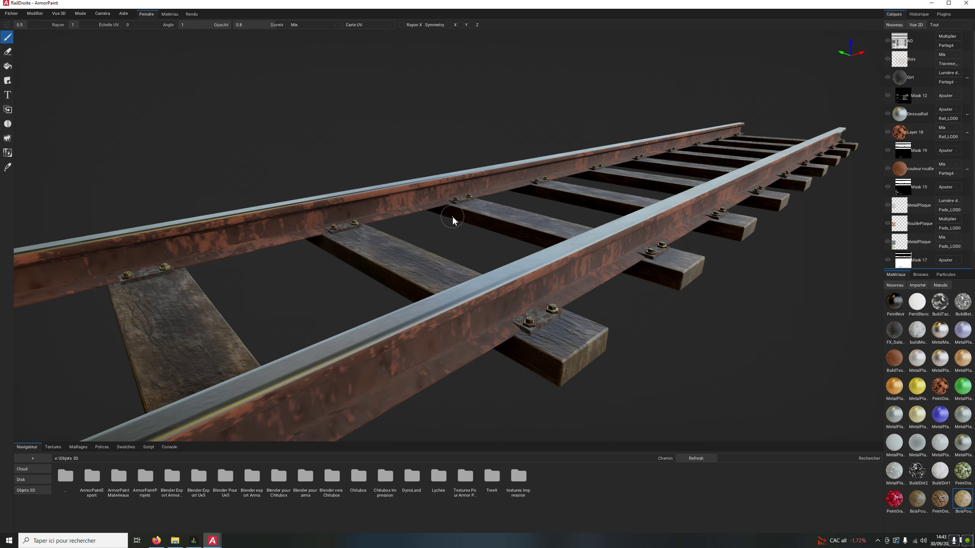
pyautogui.scroll(-5, 441, 217)
pyautogui.moveTo(434, 218); pyautogui.dragTo(461, 238, button='right')
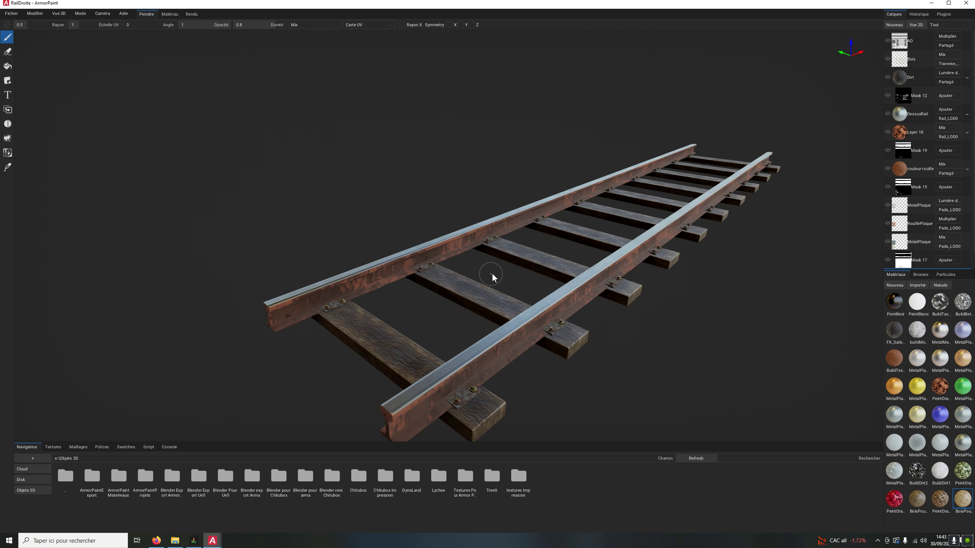
pyautogui.moveTo(482, 235); pyautogui.dragTo(400, 257, button='right')
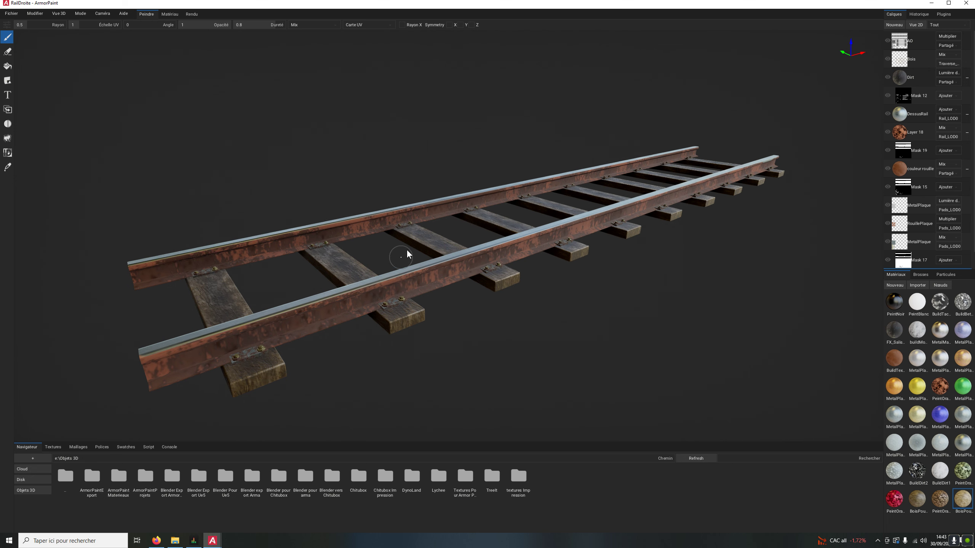
pyautogui.moveTo(434, 226); pyautogui.dragTo(425, 224, button='right')
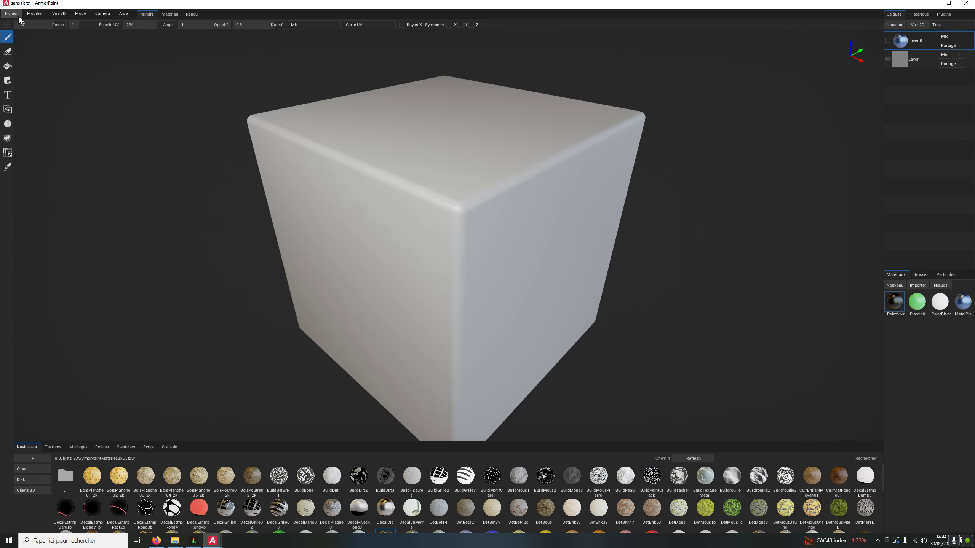
# View the cube in the untitled project from several sides.
pyautogui.moveTo(405, 133); pyautogui.dragTo(427, 138, button='right')
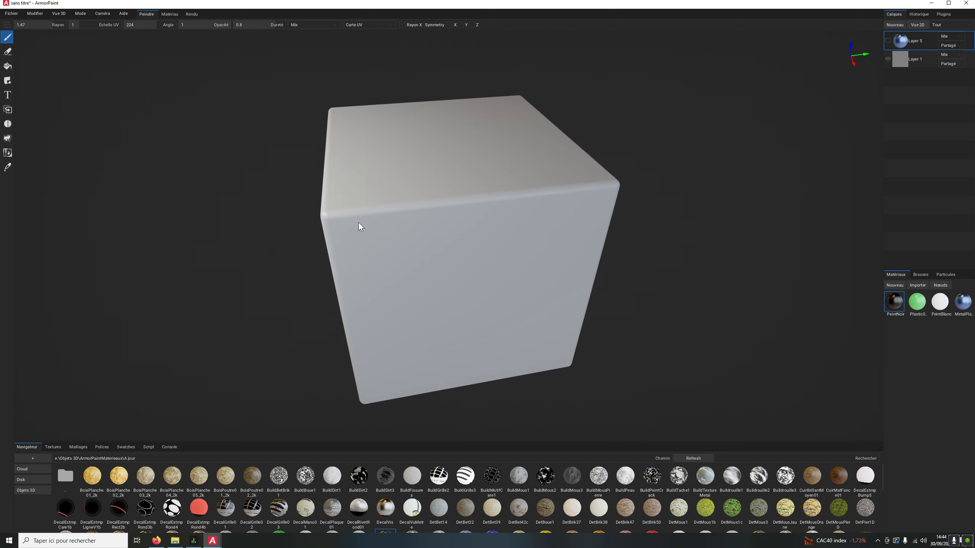
pyautogui.moveTo(433, 183); pyautogui.dragTo(404, 163, button='right')
pyautogui.moveTo(478, 144); pyautogui.dragTo(456, 148, button='right')
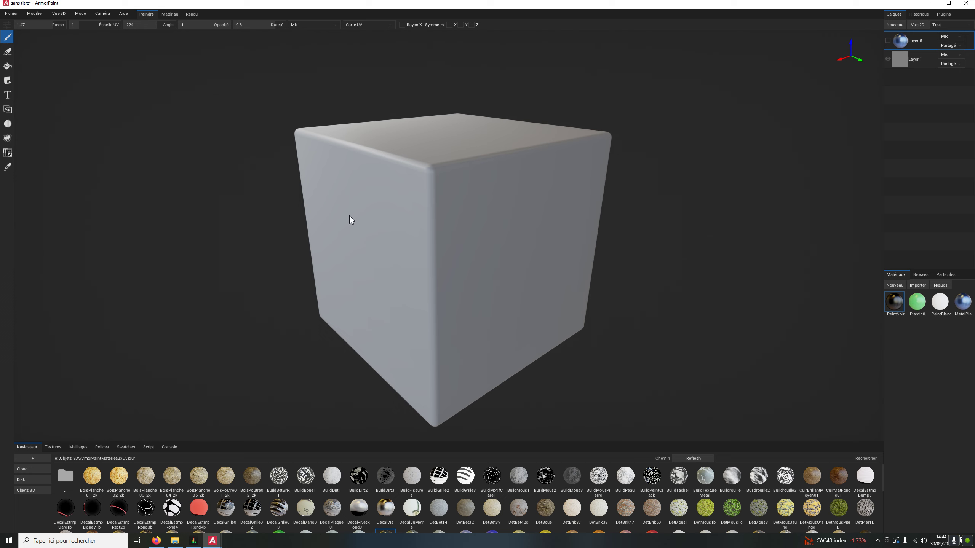
pyautogui.moveTo(368, 182); pyautogui.dragTo(422, 194, button='right')
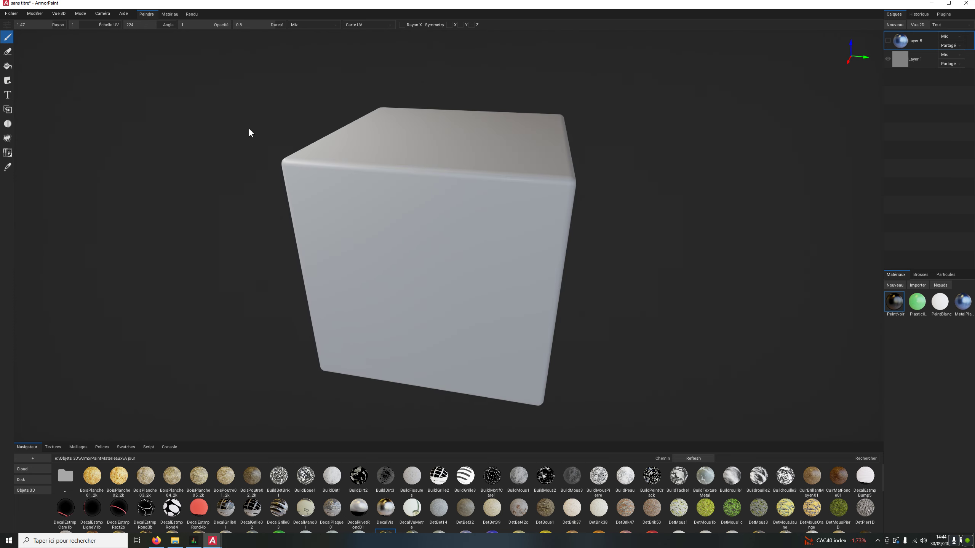
pyautogui.moveTo(249, 133); pyautogui.dragTo(279, 131, button='right')
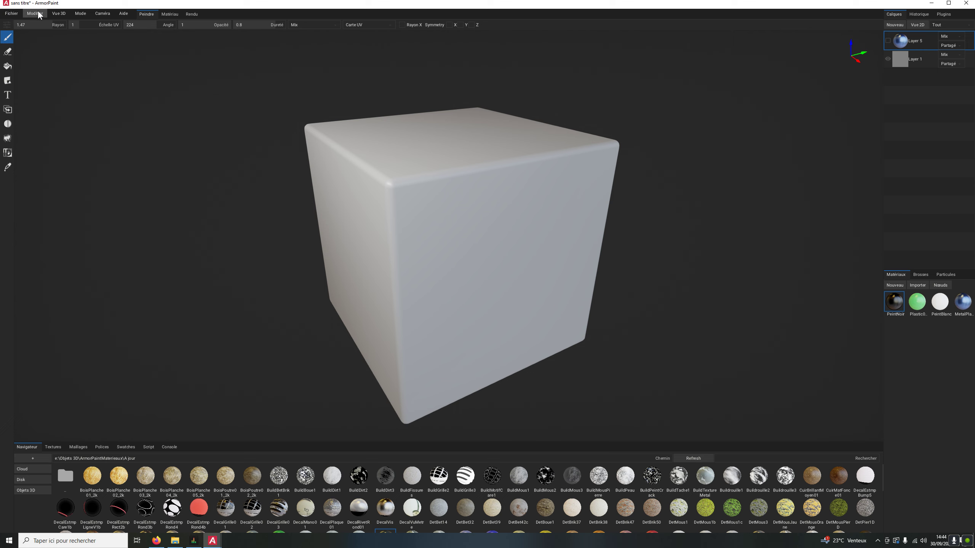
# Examine the available file and edit commands and the tool options of the Rendu and Peindre workspaces.
pyautogui.click(11, 13)
pyautogui.click(11, 13)
pyautogui.click(11, 13)
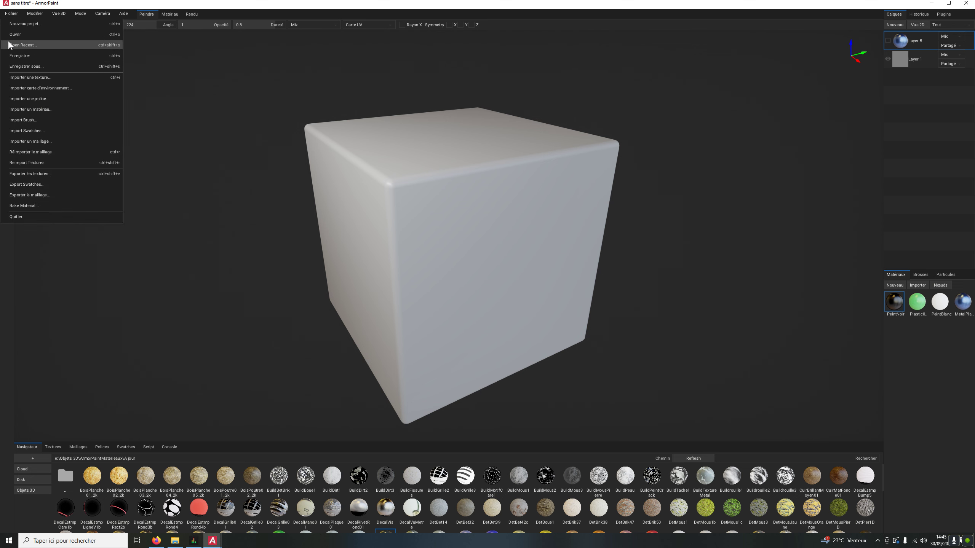
pyautogui.click(32, 15)
pyautogui.click(32, 14)
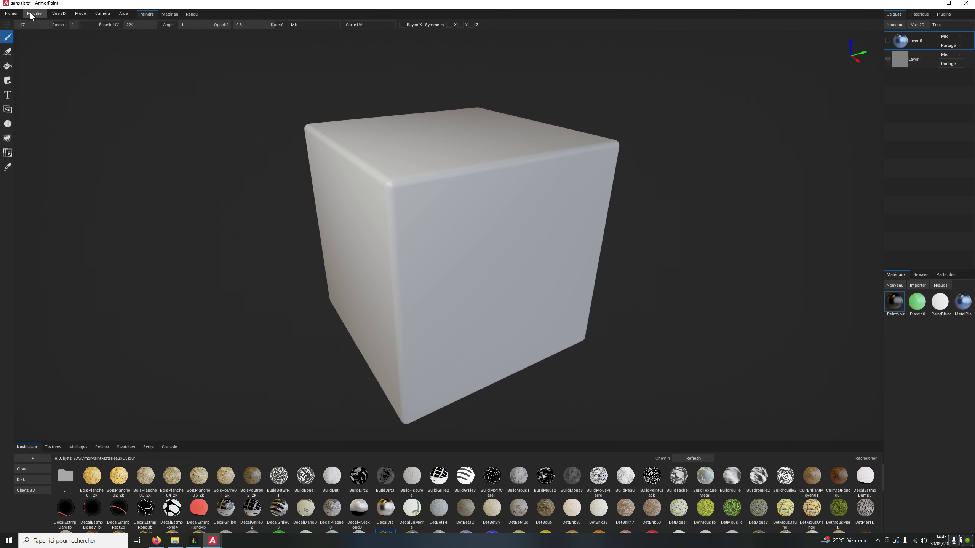
pyautogui.click(32, 15)
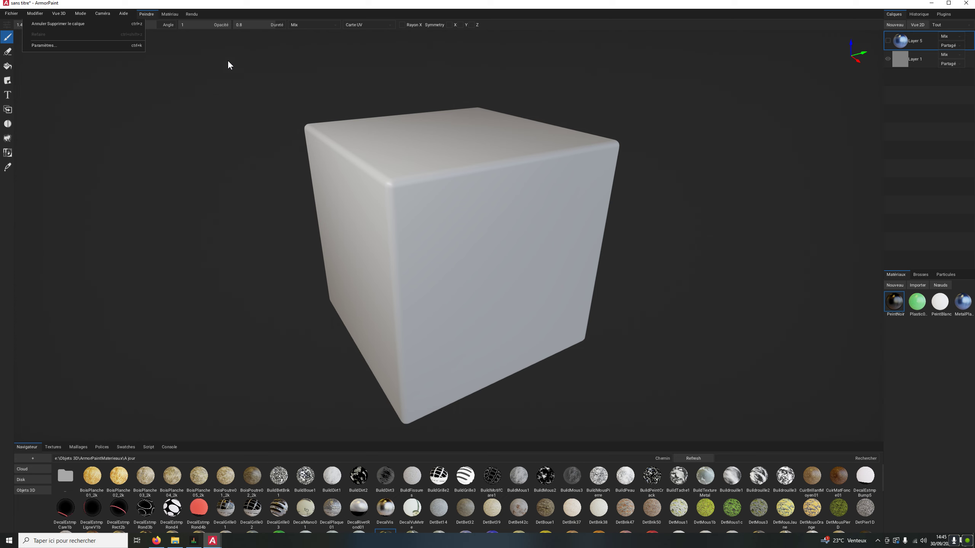
pyautogui.click(147, 15)
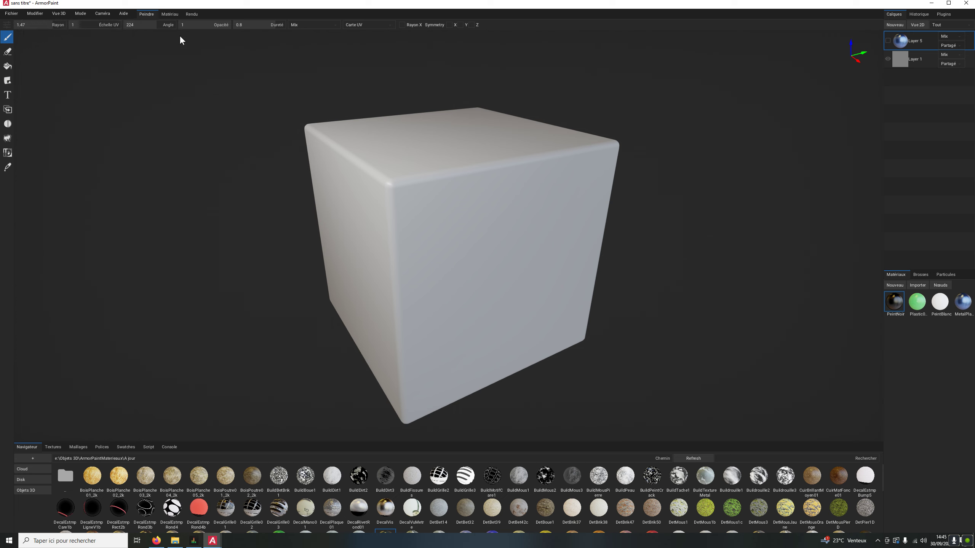
pyautogui.click(195, 15)
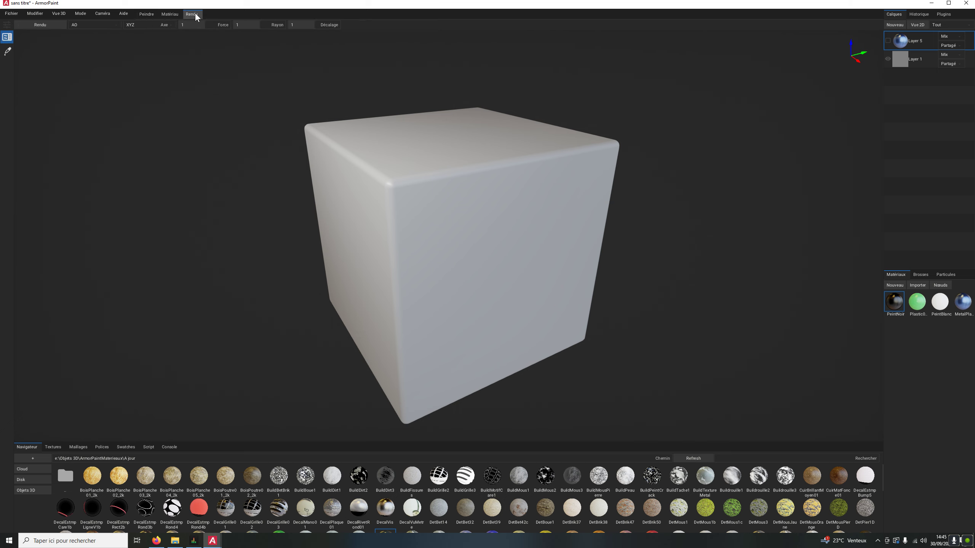
pyautogui.click(151, 15)
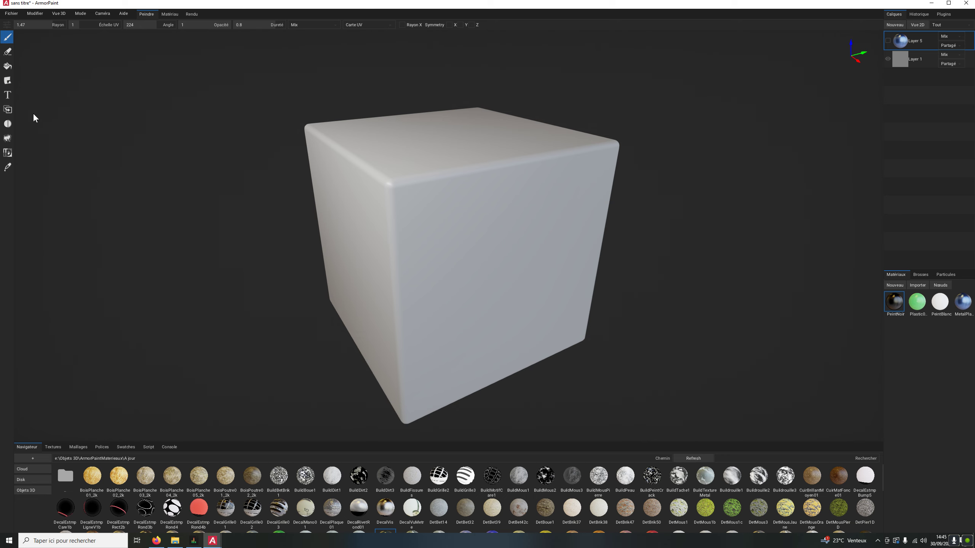
pyautogui.moveTo(156, 131); pyautogui.dragTo(190, 129, button='right')
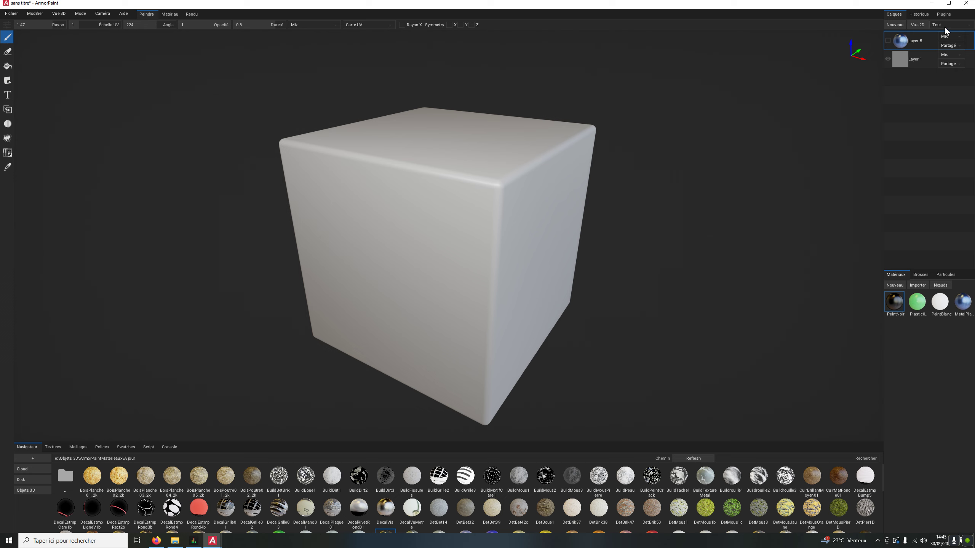
# Add a new paint layer above Layer 5.
pyautogui.click(944, 15)
pyautogui.click(919, 16)
pyautogui.click(894, 14)
pyautogui.click(894, 26)
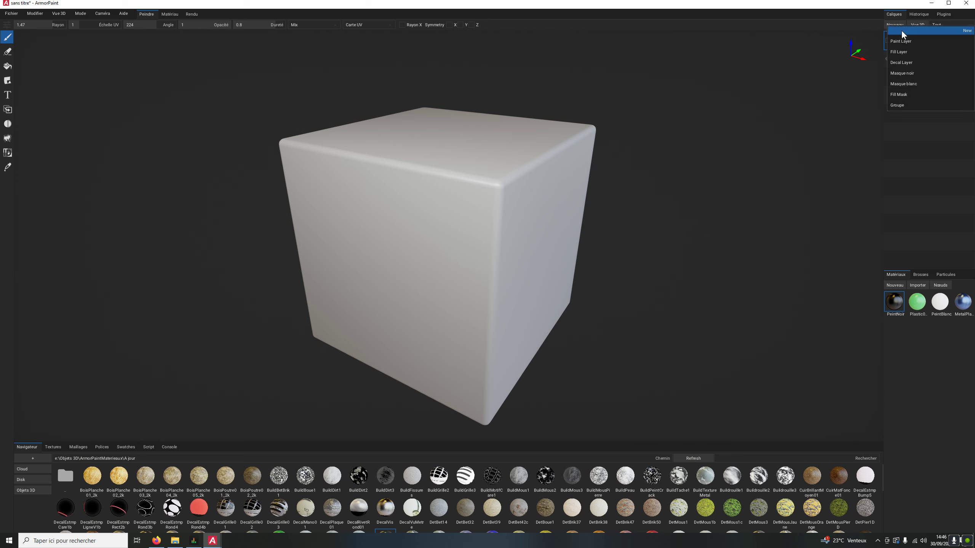
pyautogui.click(903, 42)
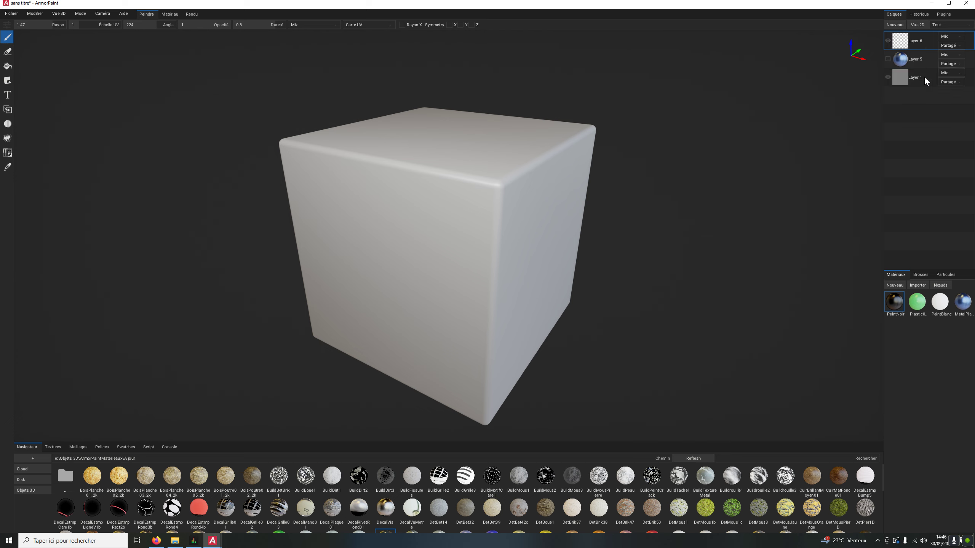
# Paint a patch of the green plastic material over one upper corner of the cube on the new layer.
pyautogui.click(917, 302)
pyautogui.moveTo(497, 195)
pyautogui.mouseDown()
pyautogui.moveTo(498, 168)
pyautogui.moveTo(520, 165)
pyautogui.moveTo(505, 213)
pyautogui.mouseUp()
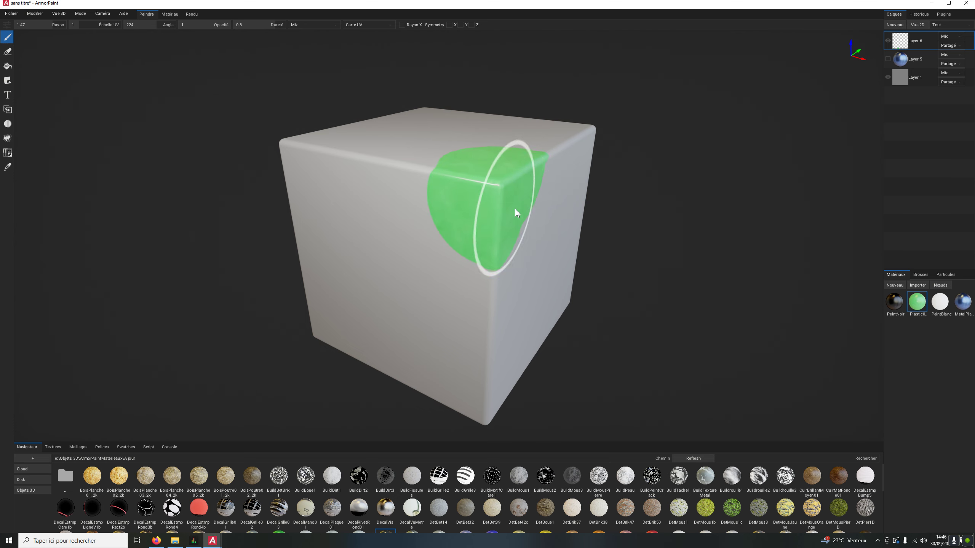
pyautogui.moveTo(496, 192); pyautogui.dragTo(539, 135, button='right')
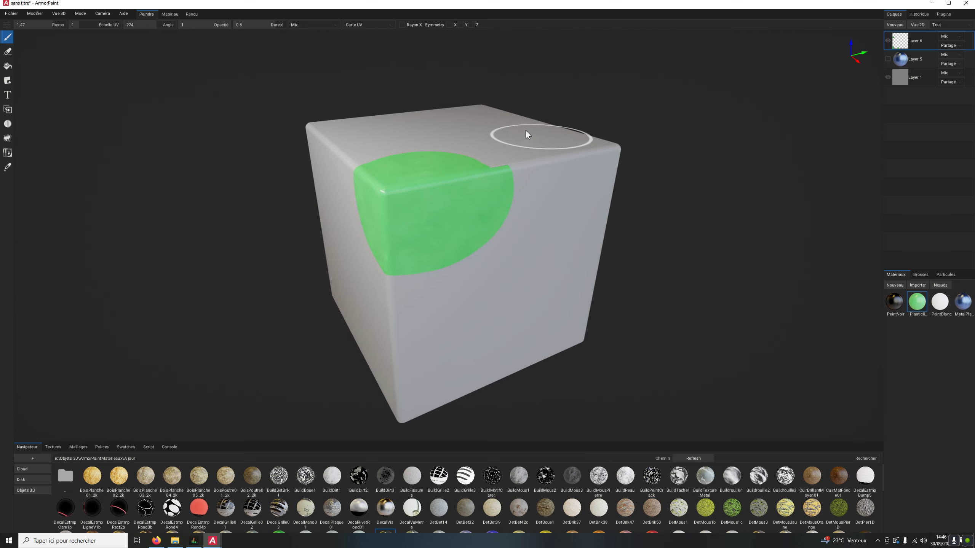
# Show the 2D view beside the cube and paint two more upper corners with the green plastic material.
pyautogui.click(919, 25)
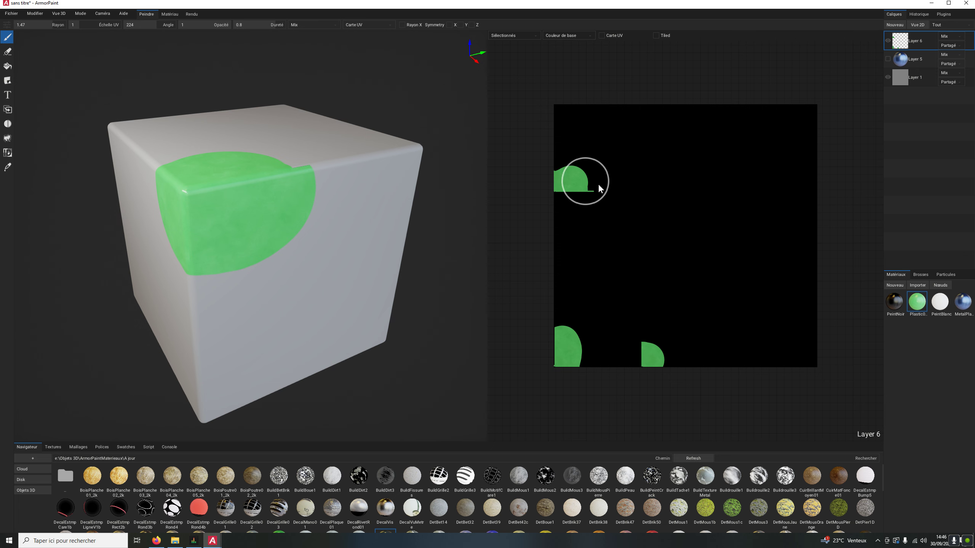
pyautogui.moveTo(394, 179); pyautogui.dragTo(348, 183, button='right')
pyautogui.moveTo(348, 182); pyautogui.dragTo(317, 205)
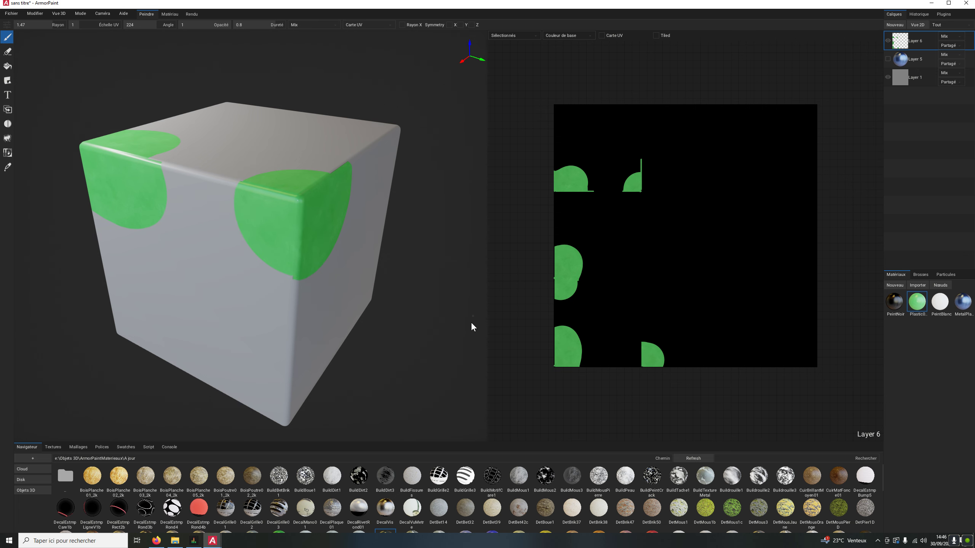
pyautogui.moveTo(339, 165); pyautogui.dragTo(276, 169, button='right')
pyautogui.moveTo(275, 169)
pyautogui.mouseDown()
pyautogui.moveTo(279, 204)
pyautogui.moveTo(258, 223)
pyautogui.moveTo(265, 210)
pyautogui.moveTo(280, 224)
pyautogui.mouseUp()
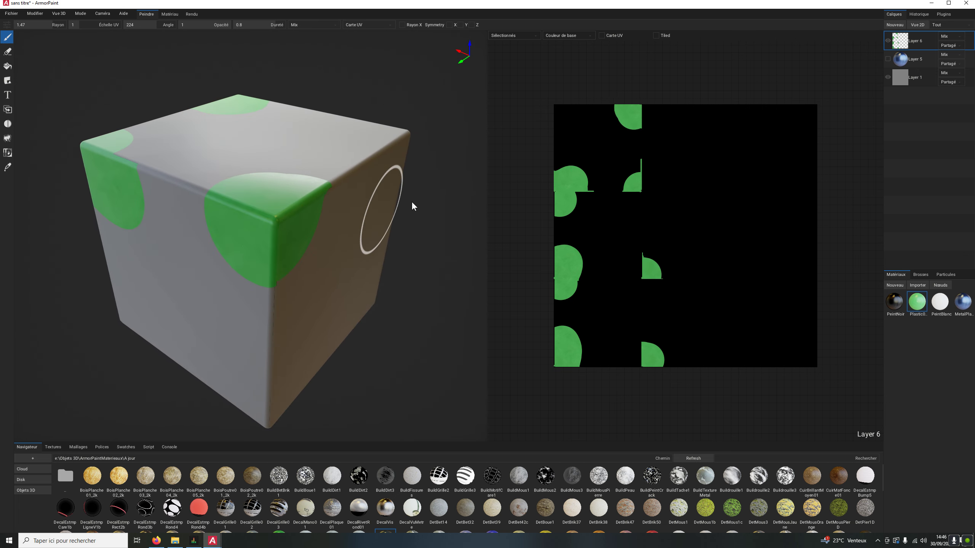
pyautogui.moveTo(287, 219); pyautogui.dragTo(481, 268, button='right')
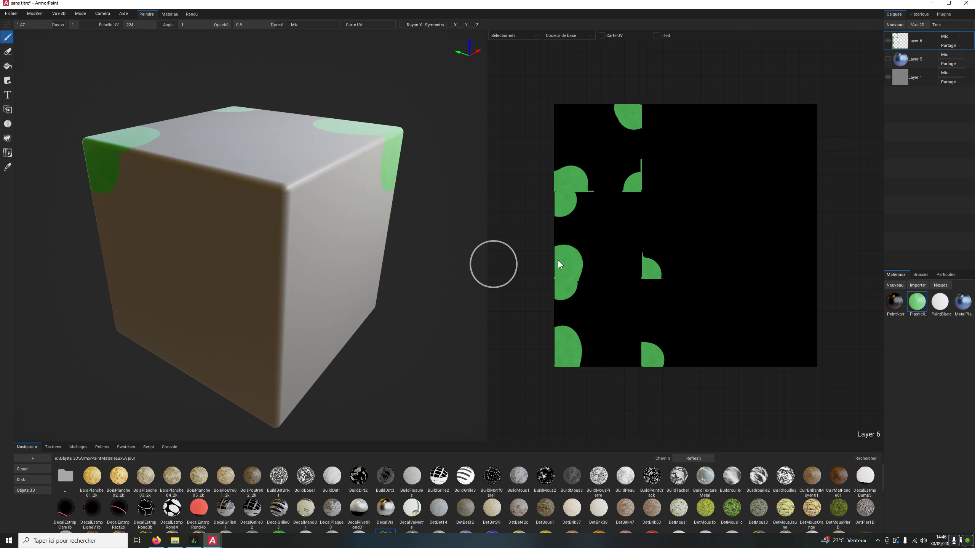
# Paint a large patch of the white paint material directly on the empty upper-right area of the 2D texture.
pyautogui.click(940, 301)
pyautogui.moveTo(716, 198)
pyautogui.mouseDown()
pyautogui.moveTo(727, 178)
pyautogui.moveTo(742, 171)
pyautogui.moveTo(754, 204)
pyautogui.mouseUp()
pyautogui.moveTo(304, 280); pyautogui.dragTo(315, 240, button='right')
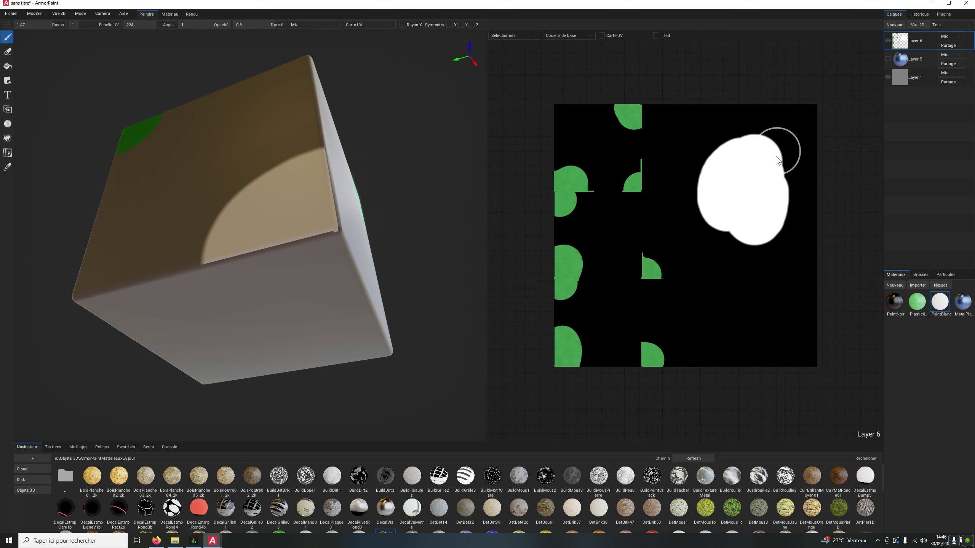
# Add a new paint layer above Layer 6.
pyautogui.moveTo(420, 224); pyautogui.dragTo(257, 235, button='right')
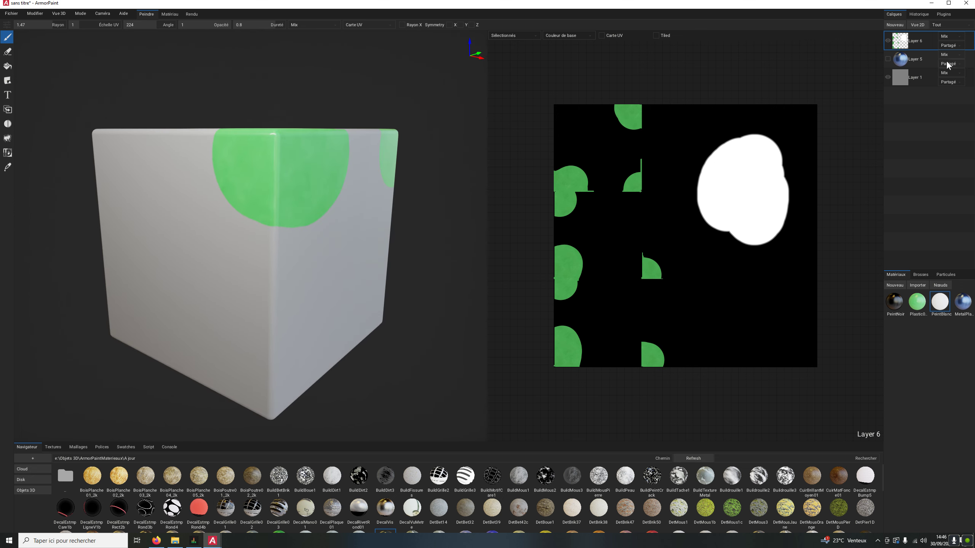
pyautogui.click(894, 24)
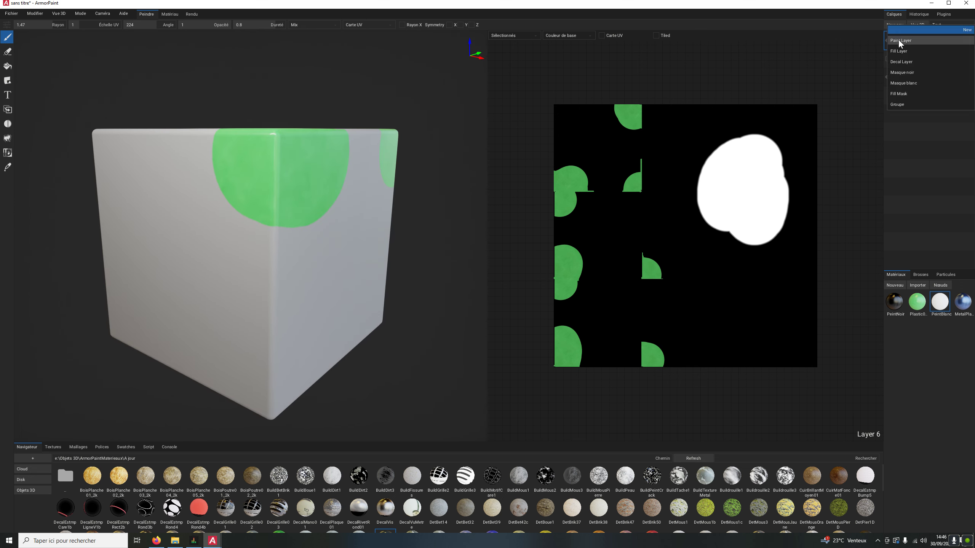
pyautogui.click(898, 40)
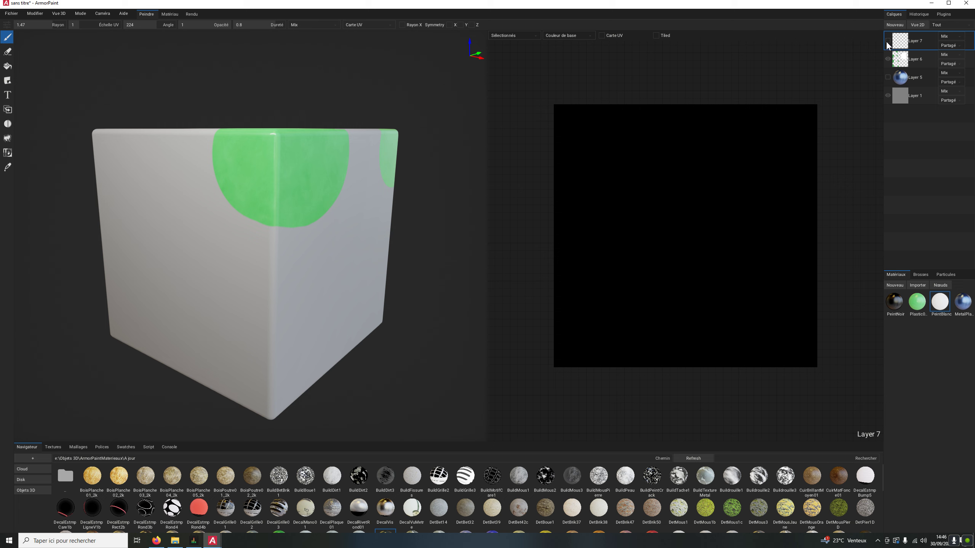
# View the layer options and the available blending modes of the new empty layer.
pyautogui.rightClick(924, 40)
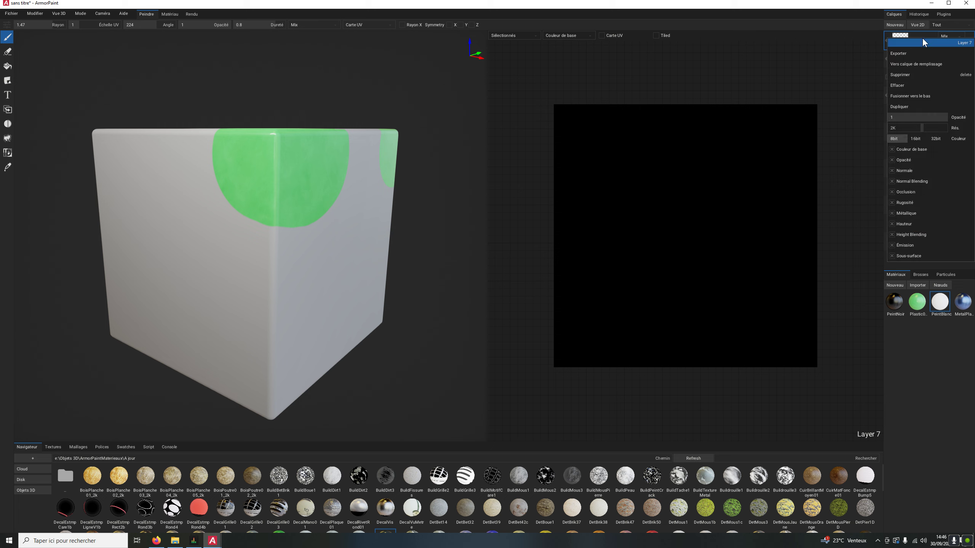
pyautogui.click(925, 37)
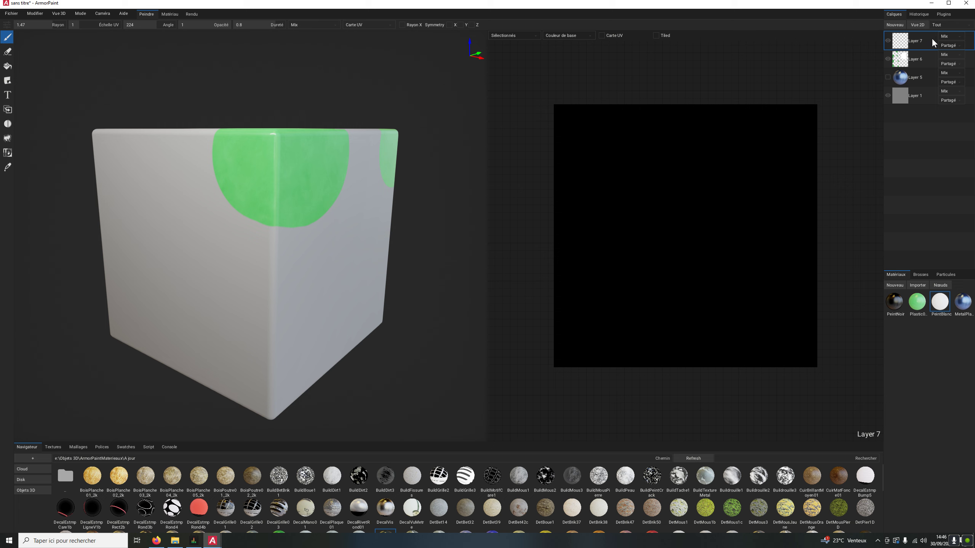
pyautogui.click(962, 38)
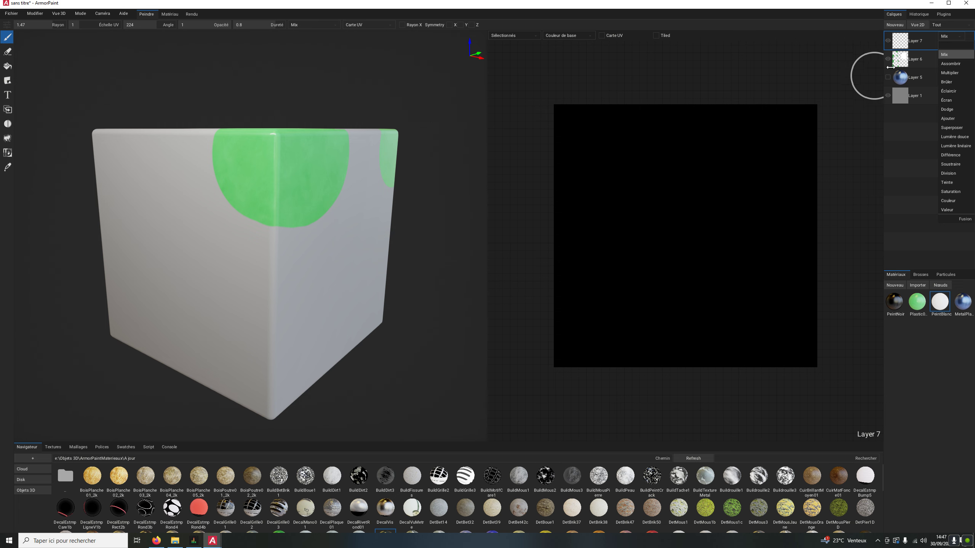
pyautogui.click(927, 35)
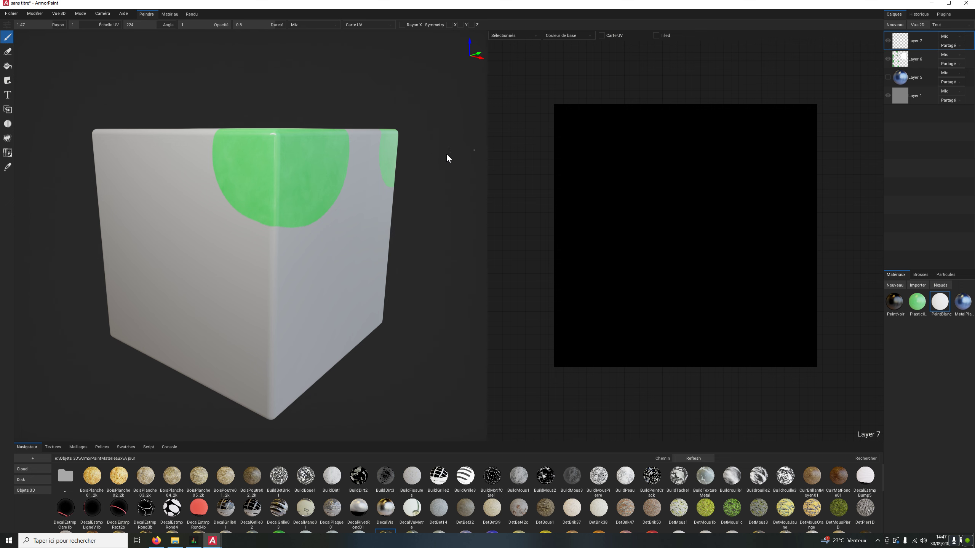
# Select Layer 5 and make it visible, and inspect the blue metal beneath the green patches from several sides.
pyautogui.moveTo(501, 148); pyautogui.dragTo(344, 174, button='right')
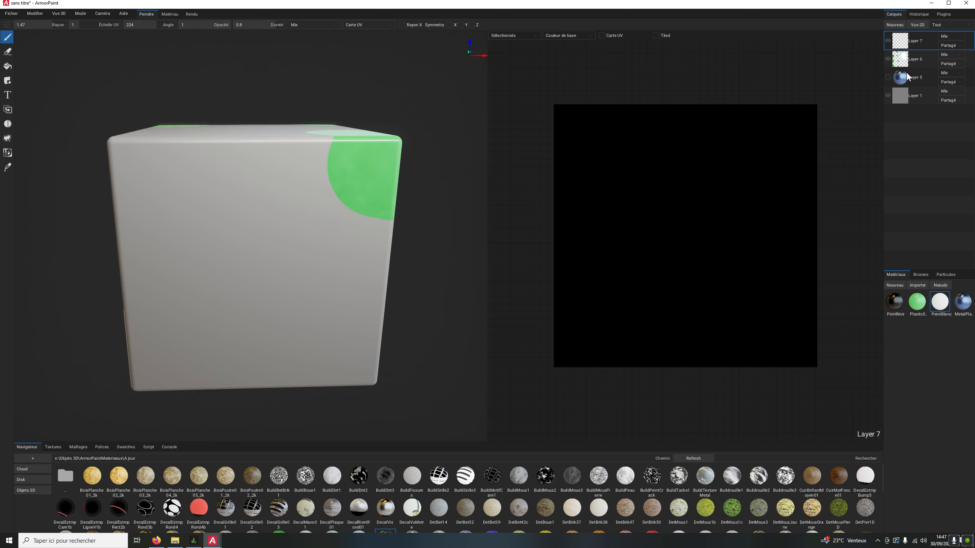
pyautogui.click(904, 79)
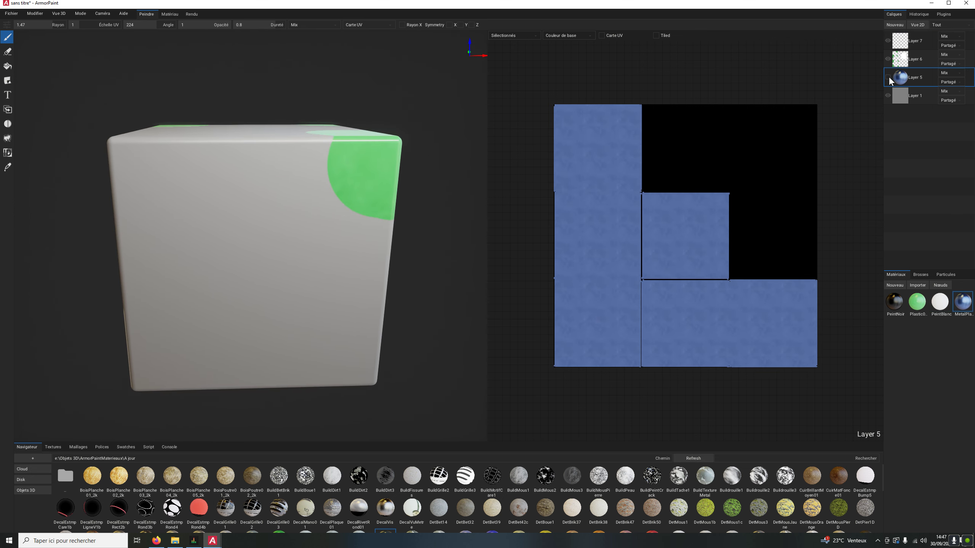
pyautogui.click(888, 77)
pyautogui.moveTo(354, 157); pyautogui.dragTo(318, 181, button='right')
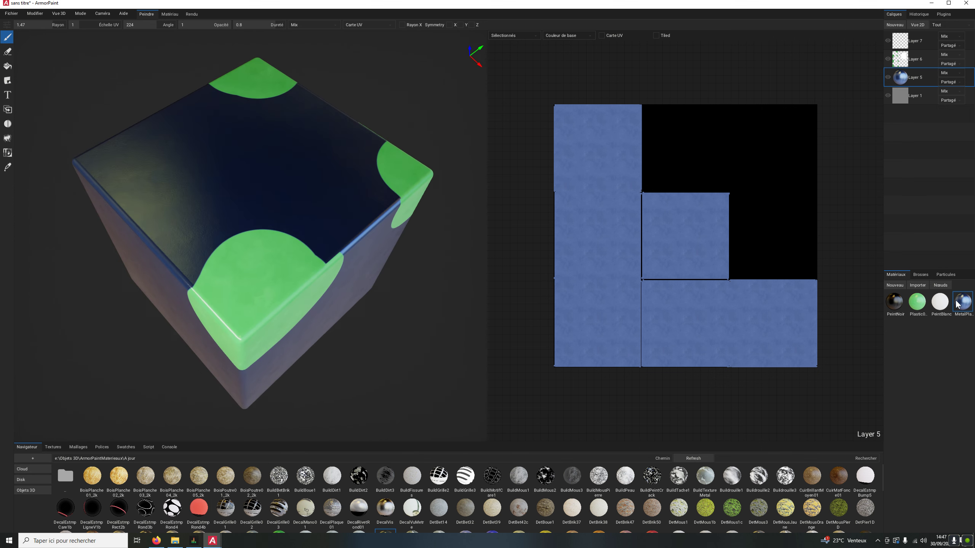
pyautogui.moveTo(350, 214); pyautogui.dragTo(413, 182, button='right')
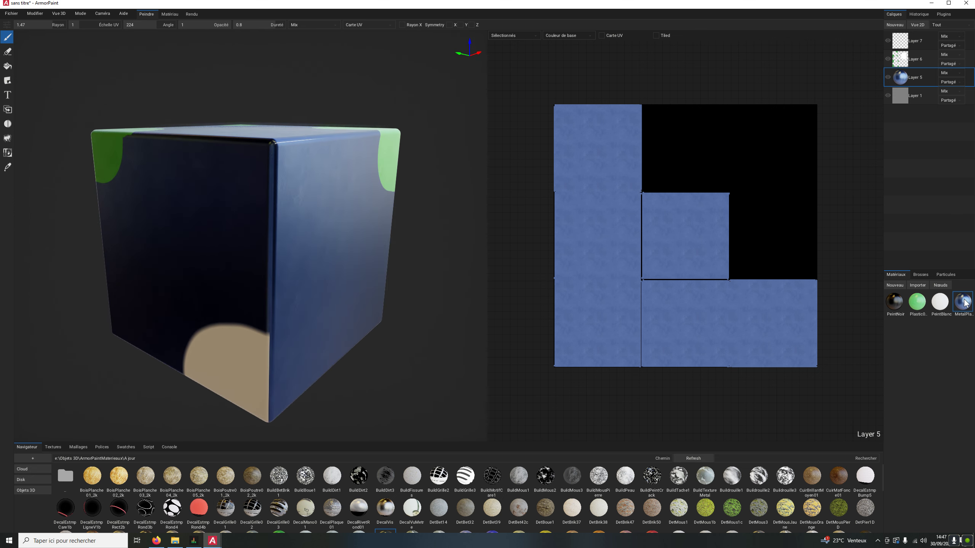
pyautogui.moveTo(407, 190); pyautogui.dragTo(413, 219, button='right')
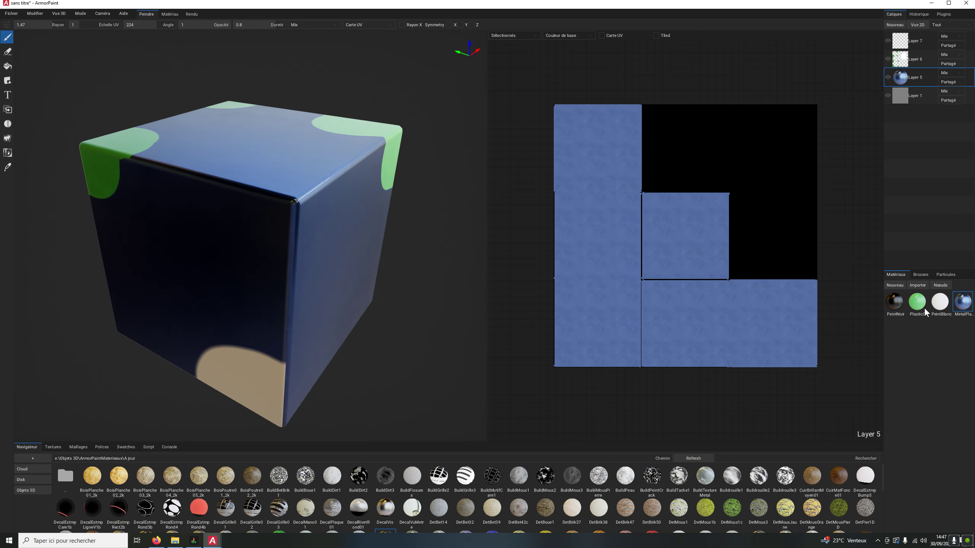
# Open the blue metal material's node graph and set its RGB colour to a pale blue-grey (0.65, 0.8, 0.8).
pyautogui.click(917, 25)
pyautogui.doubleClick(962, 304)
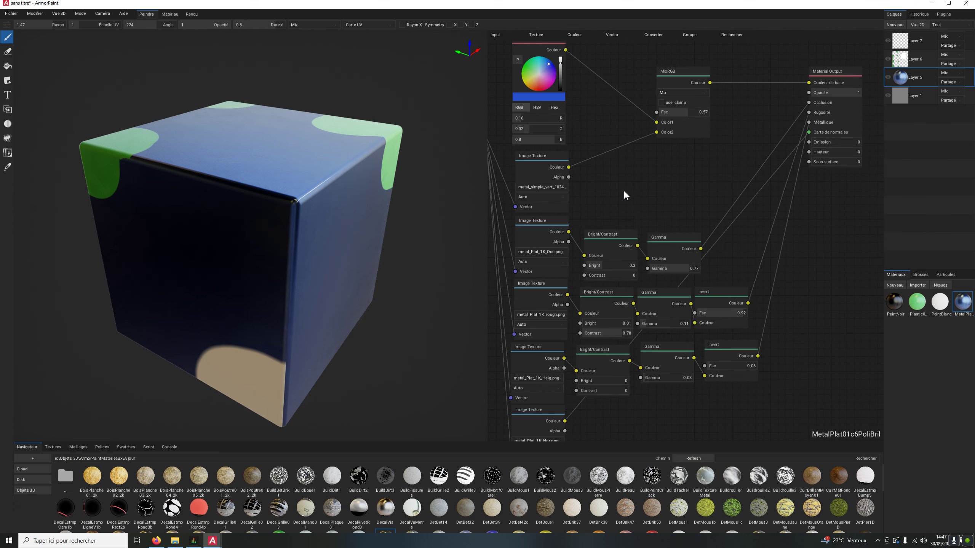
pyautogui.moveTo(575, 74)
pyautogui.mouseDown()
pyautogui.moveTo(529, 93)
pyautogui.moveTo(571, 99)
pyautogui.moveTo(553, 99)
pyautogui.moveTo(551, 83)
pyautogui.moveTo(567, 80)
pyautogui.mouseUp()
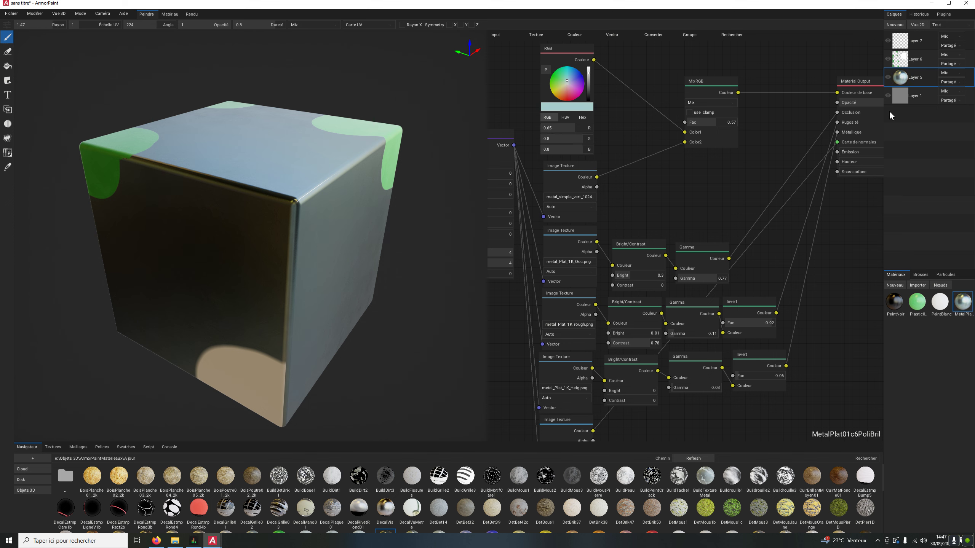
# Look over the recoloured cube and view the options of Layer 5.
pyautogui.moveTo(220, 215); pyautogui.dragTo(293, 159, button='right')
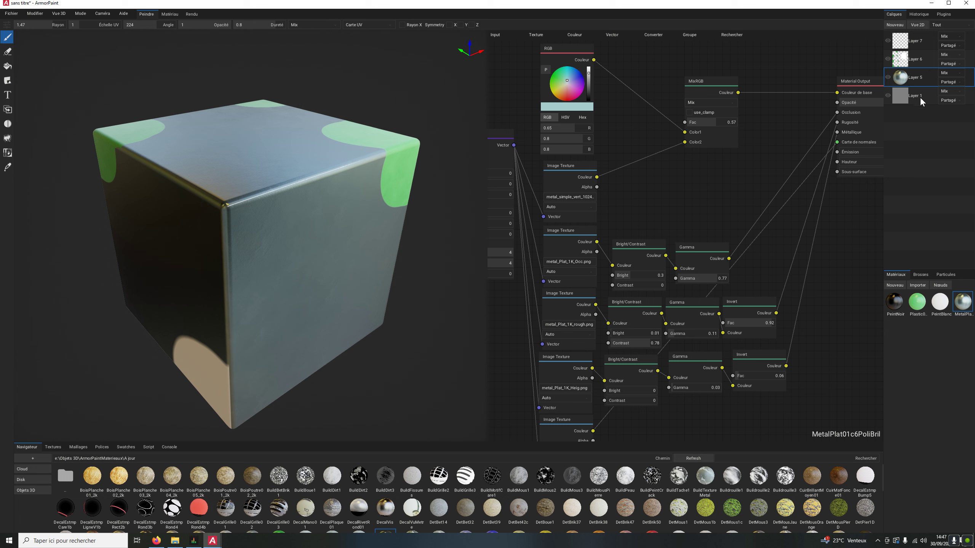
pyautogui.rightClick(900, 79)
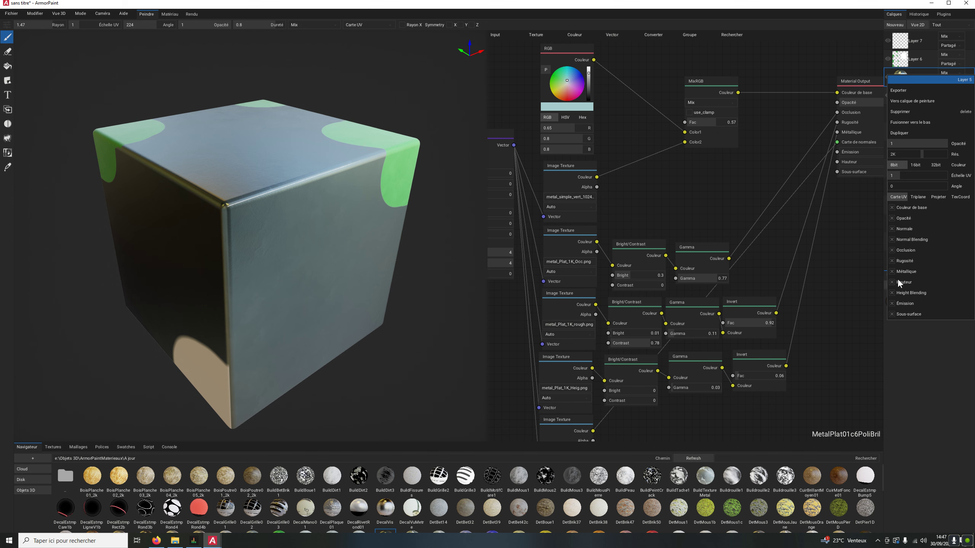
pyautogui.click(808, 55)
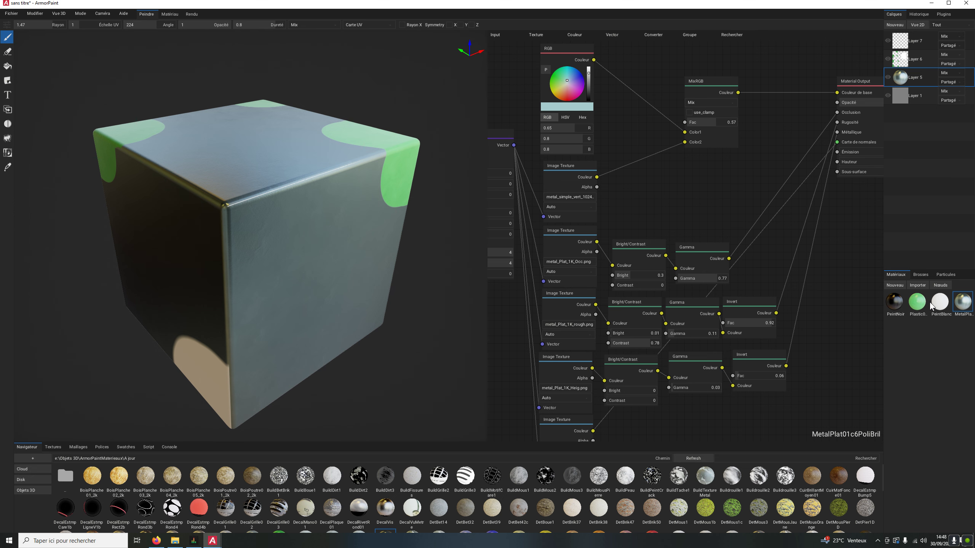
# Cover the cube with the green plastic material as a new fill layer and hide Layer 6 and Layer 7.
pyautogui.moveTo(916, 305); pyautogui.dragTo(250, 218)
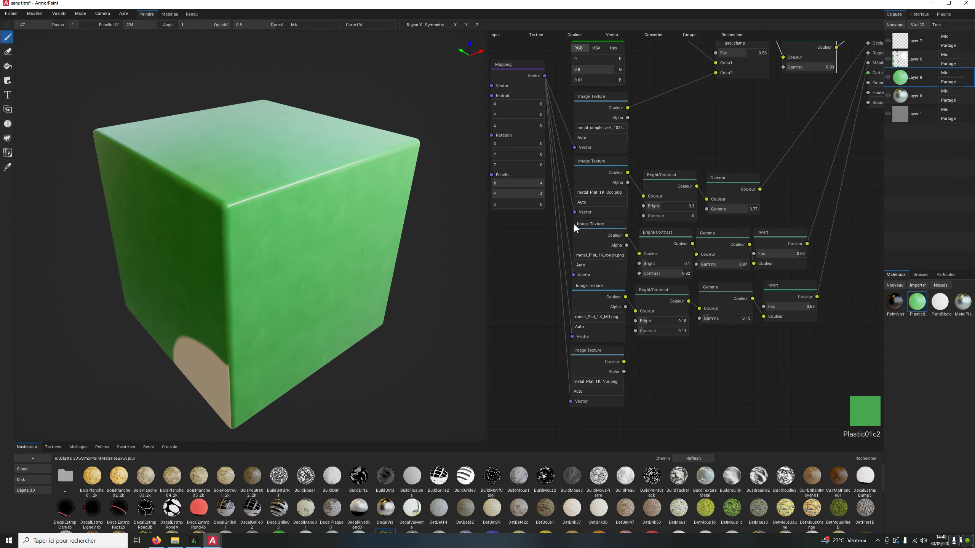
pyautogui.moveTo(383, 165); pyautogui.dragTo(269, 152, button='right')
pyautogui.click(888, 59)
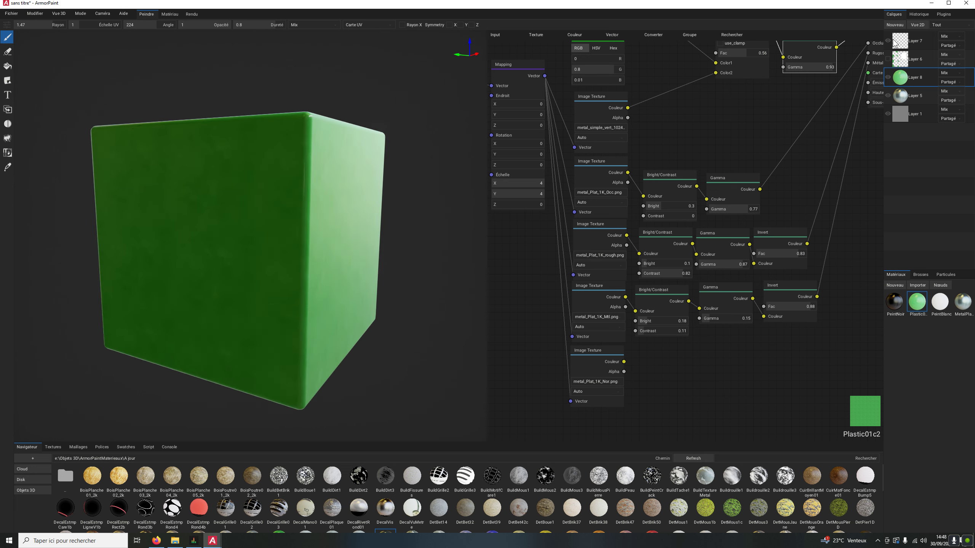
pyautogui.click(887, 41)
pyautogui.moveTo(357, 190); pyautogui.dragTo(258, 176, button='right')
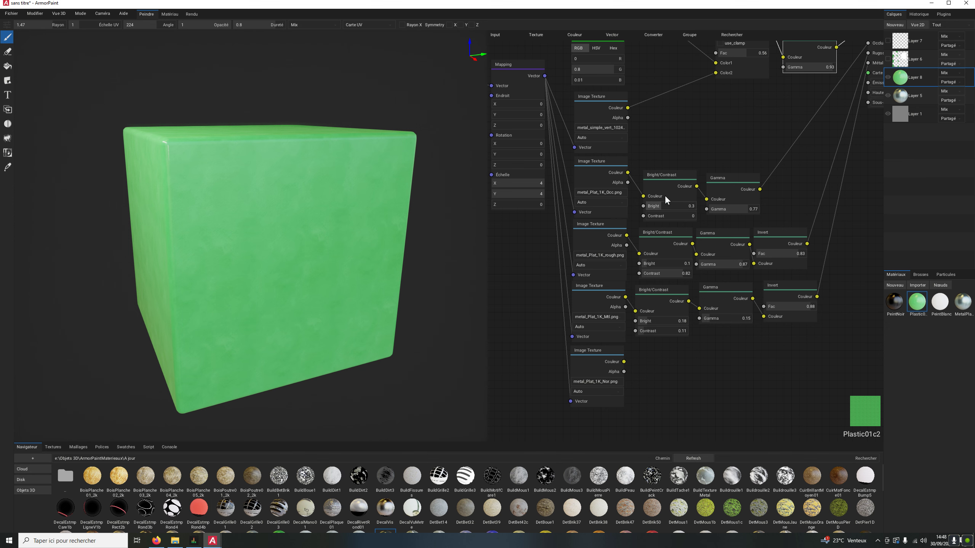
# Set the Gamma node that feeds the green plastic material's base colour to 0.99.
pyautogui.moveTo(665, 206); pyautogui.dragTo(665, 269, button='right')
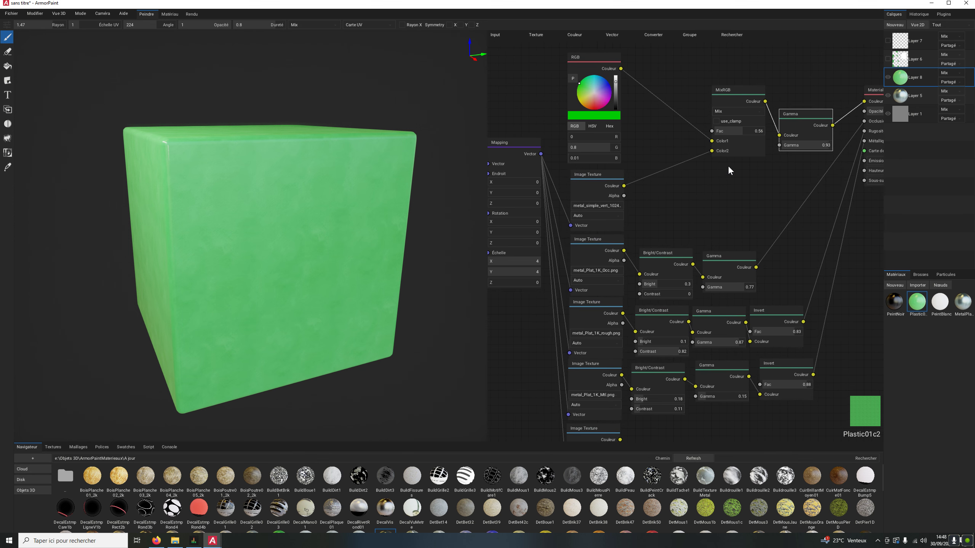
pyautogui.moveTo(647, 197); pyautogui.dragTo(750, 223, button='right')
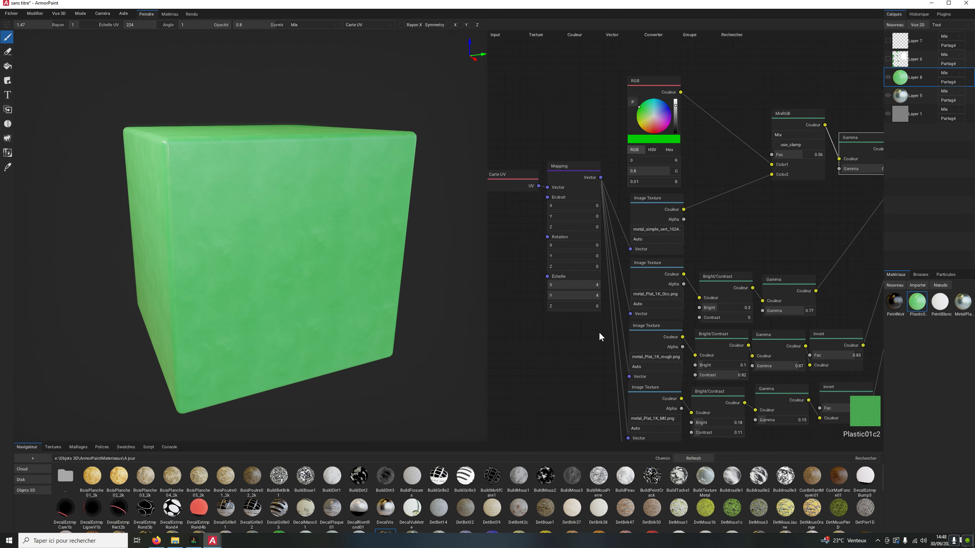
pyautogui.moveTo(720, 262); pyautogui.dragTo(705, 245, button='right')
pyautogui.moveTo(639, 352); pyautogui.dragTo(633, 333, button='right')
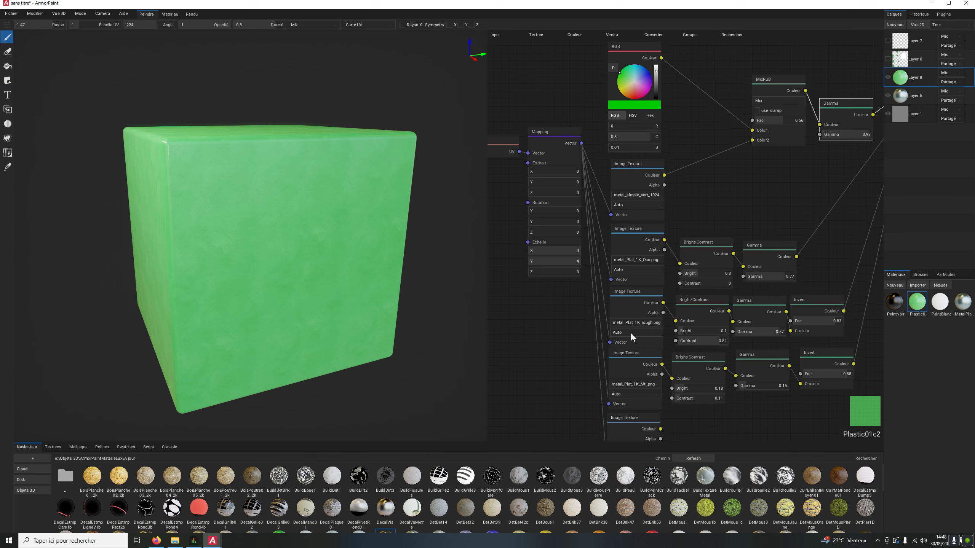
pyautogui.moveTo(650, 387); pyautogui.dragTo(526, 389, button='right')
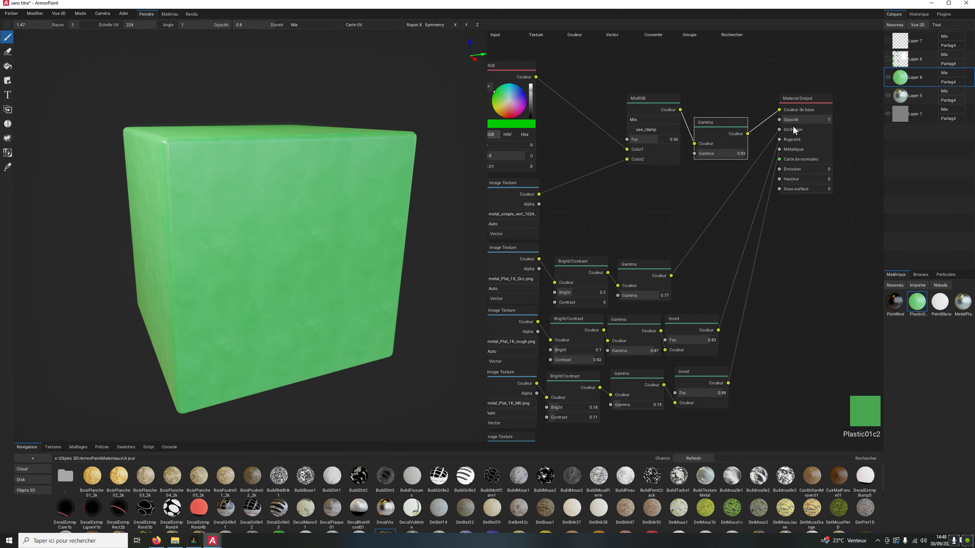
pyautogui.moveTo(619, 188); pyautogui.dragTo(701, 208, button='middle')
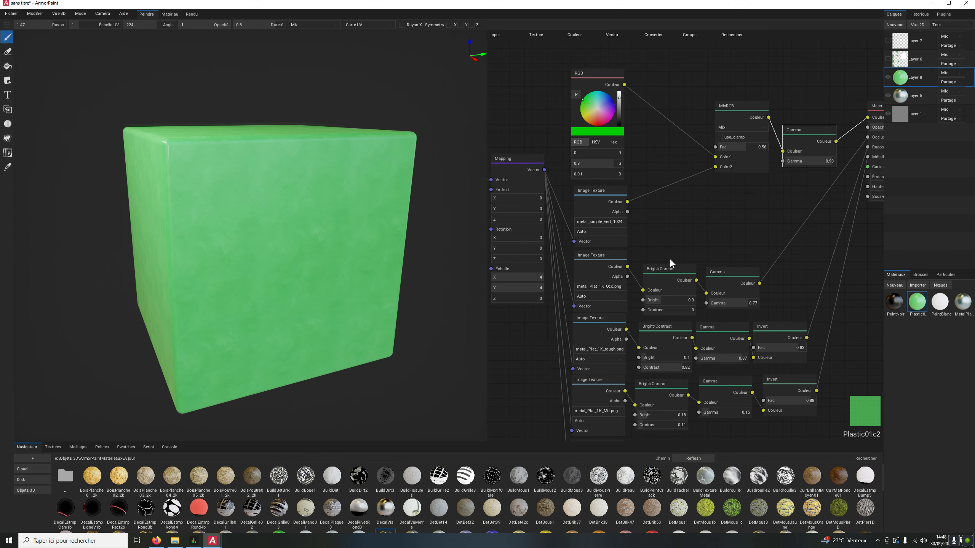
pyautogui.moveTo(666, 256); pyautogui.dragTo(641, 248, button='middle')
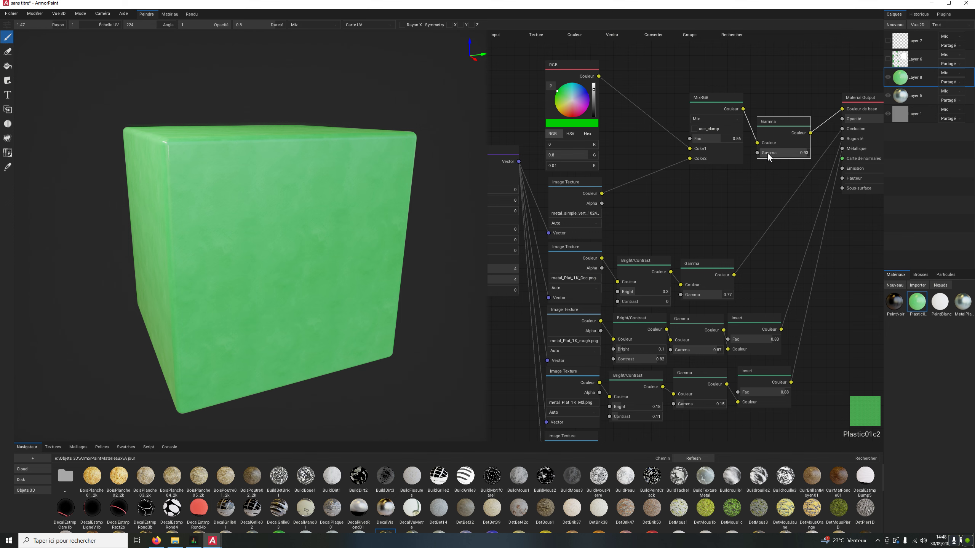
pyautogui.moveTo(791, 154)
pyautogui.mouseDown()
pyautogui.moveTo(769, 154)
pyautogui.moveTo(808, 151)
pyautogui.mouseUp()
# Browse the node categories available for building a material.
pyautogui.click(576, 33)
pyautogui.moveTo(556, 33)
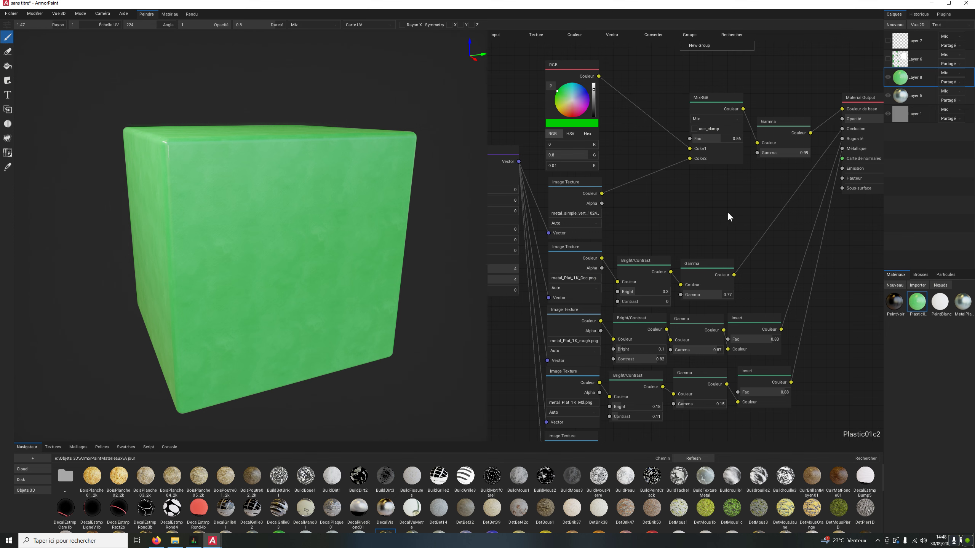
pyautogui.moveTo(772, 224); pyautogui.dragTo(792, 223, button='middle')
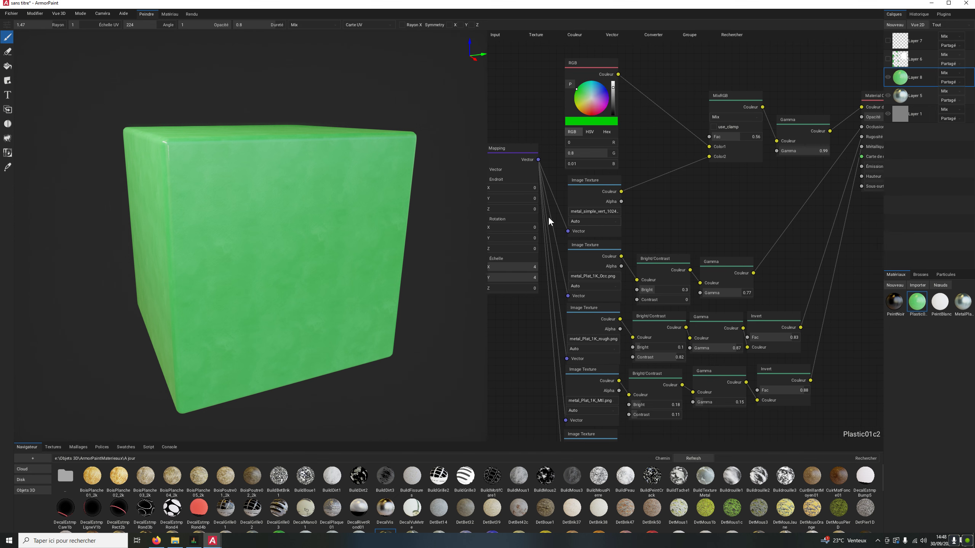
# Cover the cube with the pale metal material as a new fill layer above the green plastic layer.
pyautogui.moveTo(214, 207); pyautogui.dragTo(283, 263, button='right')
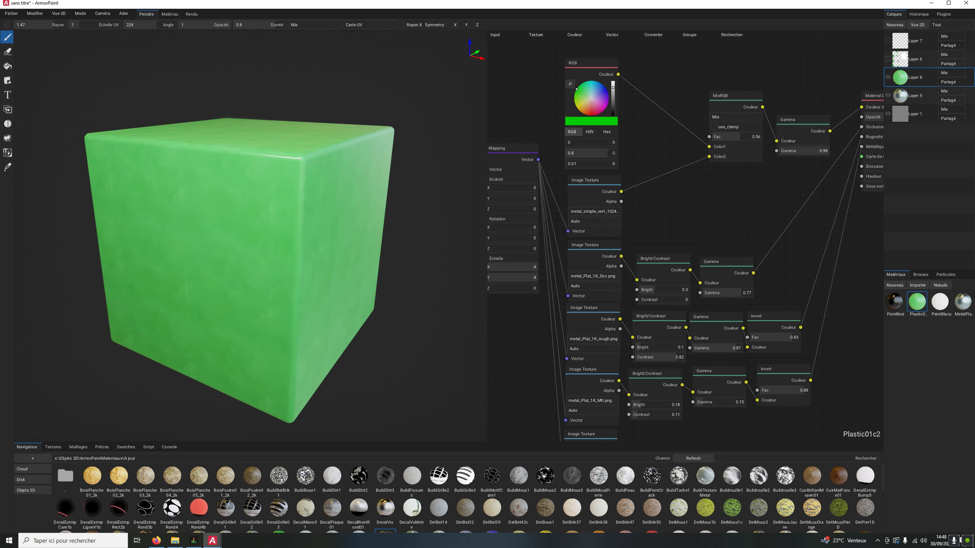
pyautogui.moveTo(633, 235); pyautogui.dragTo(617, 236, button='middle')
pyautogui.moveTo(958, 303); pyautogui.dragTo(292, 216)
pyautogui.moveTo(326, 195); pyautogui.dragTo(311, 190, button='right')
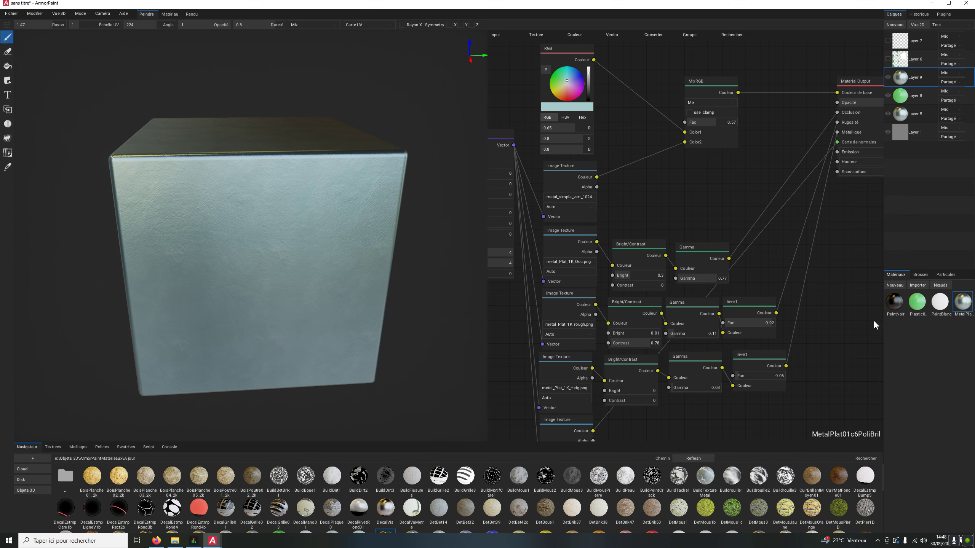
# Duplicate the pale metal material and set the copy's RGB colour to deep blue (0, 0.07, 0.8).
pyautogui.rightClick(973, 303)
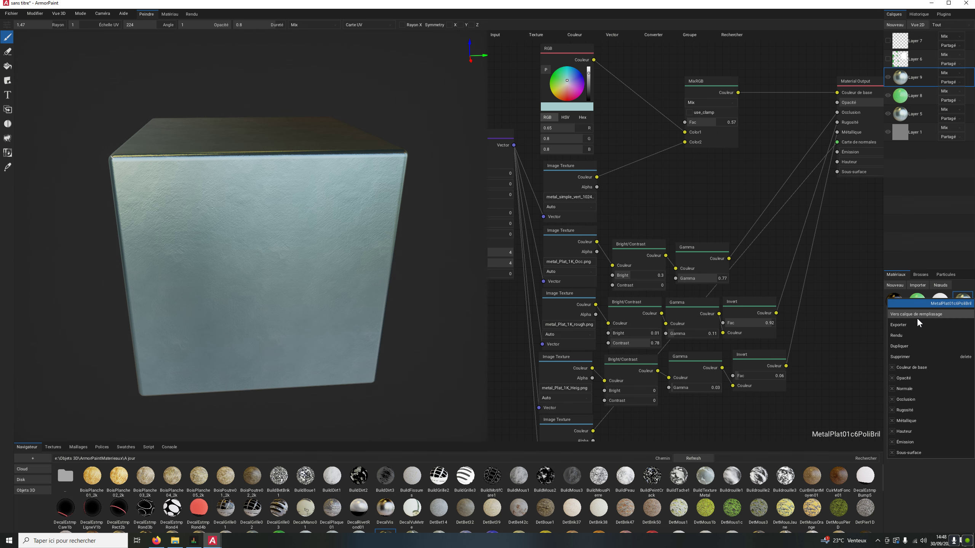
pyautogui.click(915, 346)
pyautogui.moveTo(547, 209); pyautogui.dragTo(601, 226, button='middle')
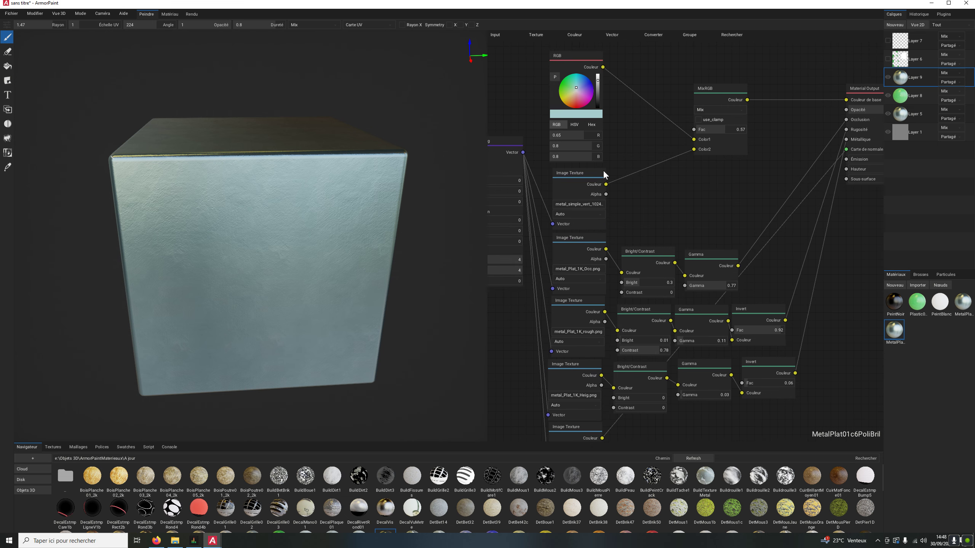
pyautogui.click(590, 81)
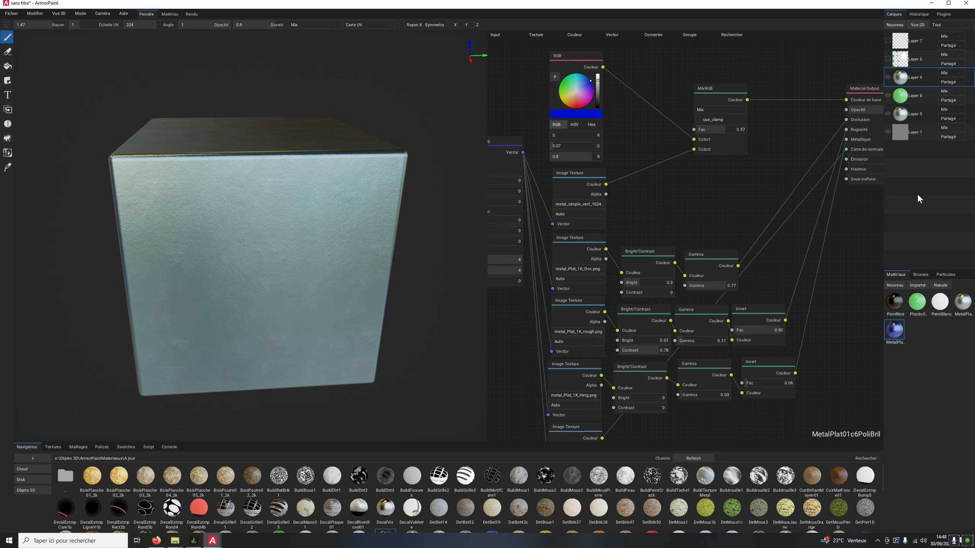
# Cover the cube with the deep blue metal copy as a new fill layer.
pyautogui.moveTo(893, 337); pyautogui.dragTo(312, 227)
pyautogui.moveTo(435, 344); pyautogui.dragTo(319, 188, button='right')
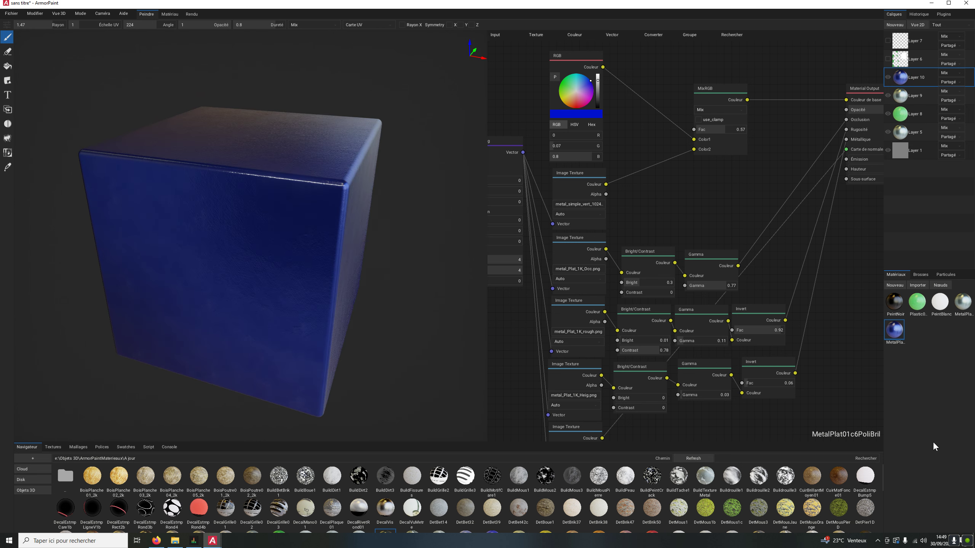
# View the brushes list and the textures loaded in the project.
pyautogui.click(919, 276)
pyautogui.click(895, 274)
pyautogui.click(53, 448)
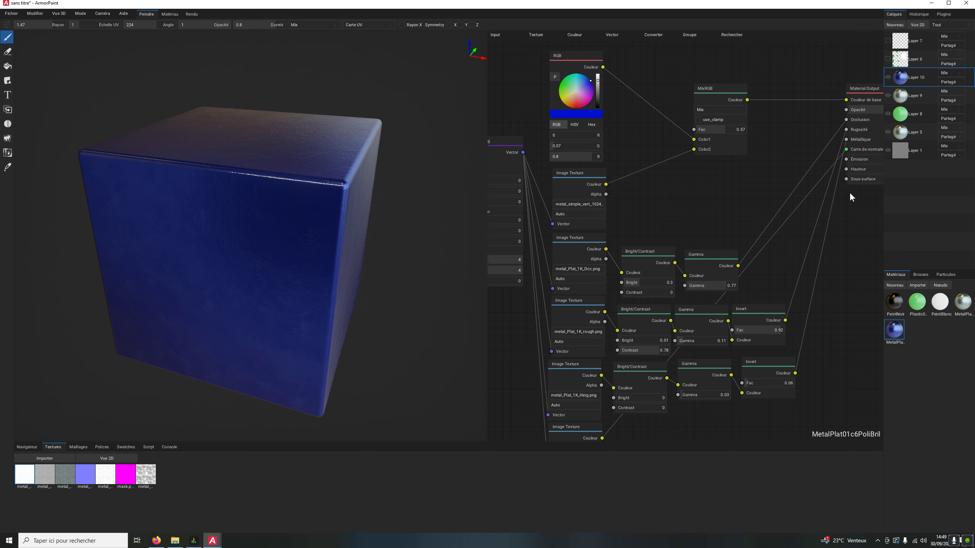
# Close the node editor and examine the blue metal cube from several sides in the full 3D view.
pyautogui.press('Tab')
pyautogui.moveTo(553, 298); pyautogui.dragTo(530, 236, button='right')
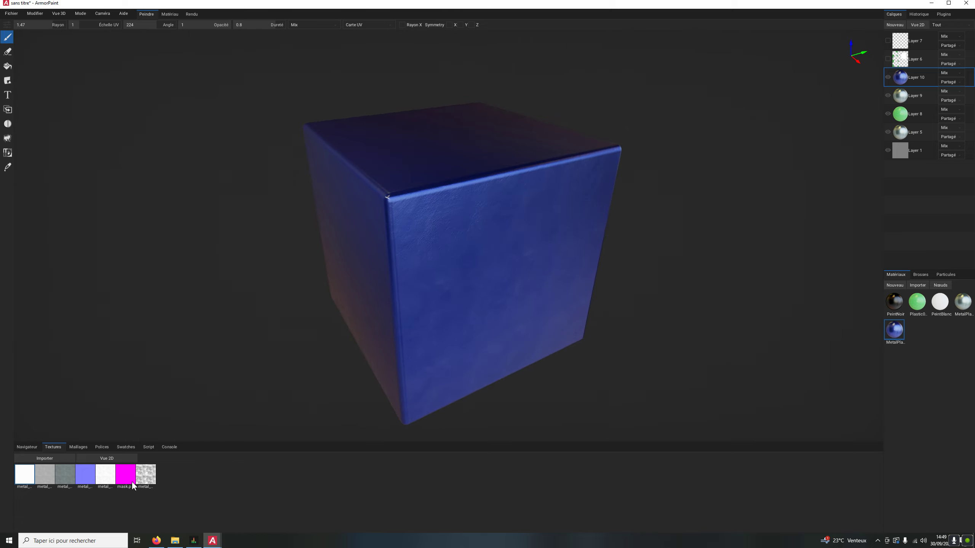
pyautogui.moveTo(450, 224); pyautogui.dragTo(516, 200, button='right')
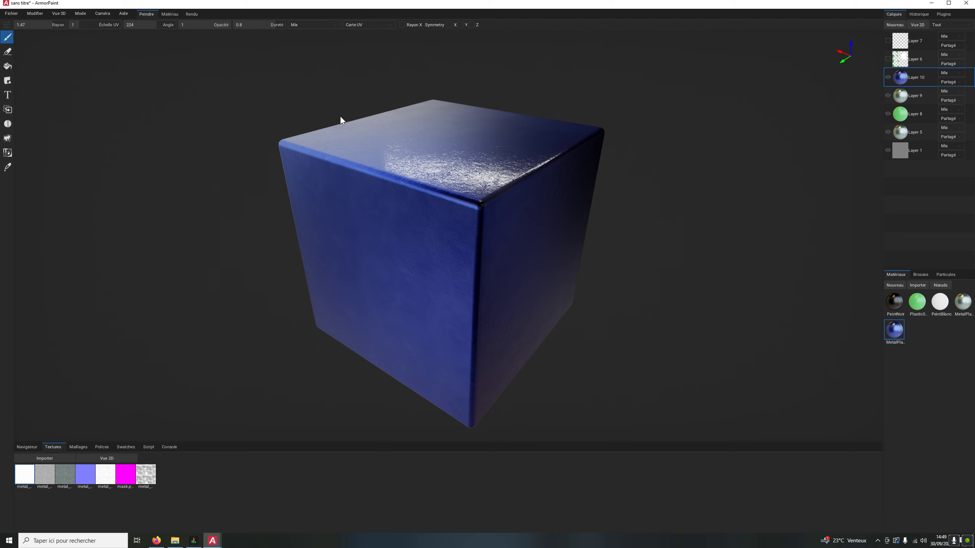
pyautogui.moveTo(377, 159)
pyautogui.mouseDown(button='right')
pyautogui.moveTo(387, 155)
pyautogui.moveTo(370, 157)
pyautogui.mouseUp(button='right')
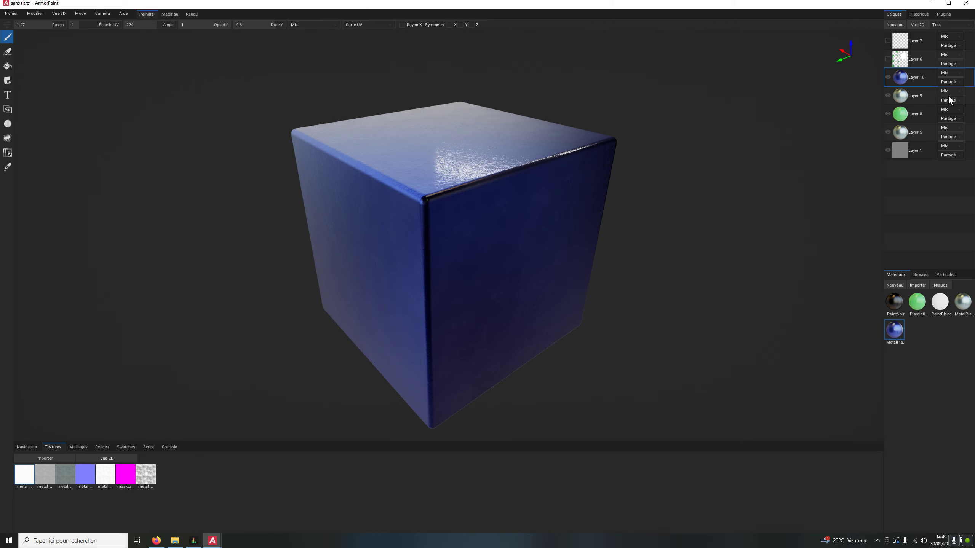